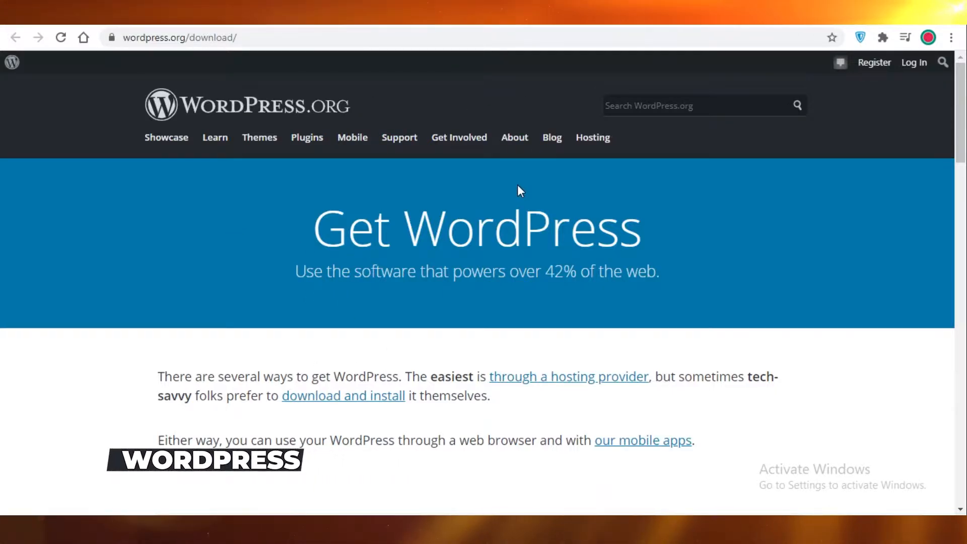
pyautogui.scroll(-1, 419, 217)
pyautogui.scroll(1, 261, 252)
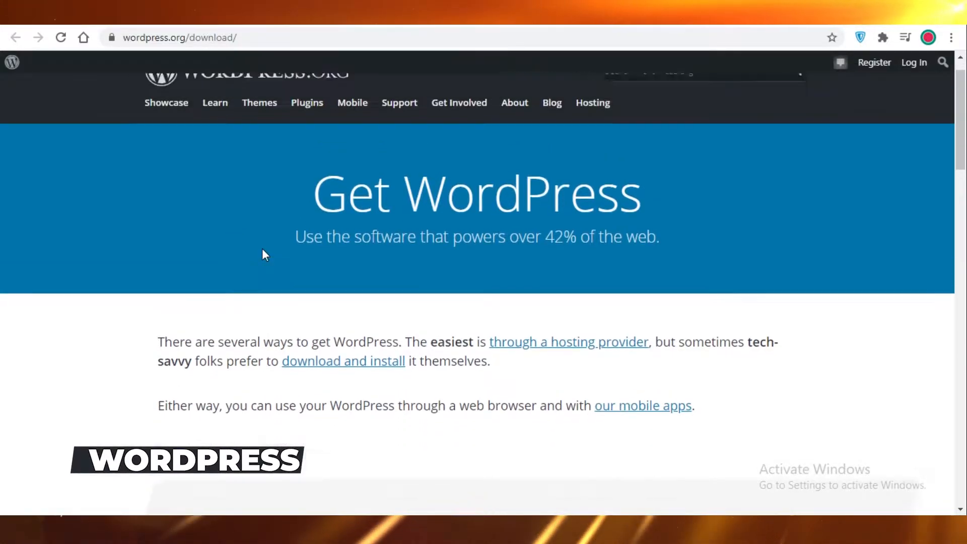
pyautogui.moveTo(415, 171)
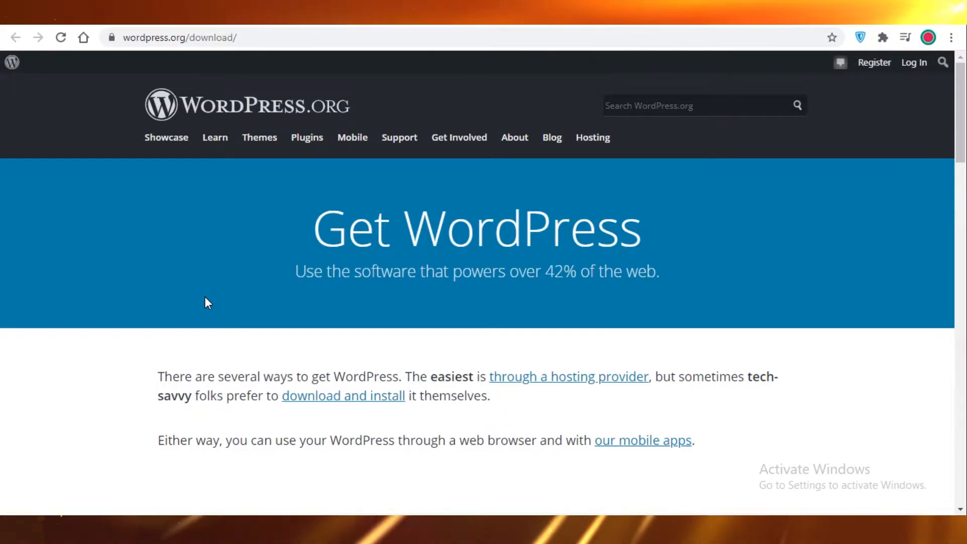
pyautogui.scroll(-2, 204, 297)
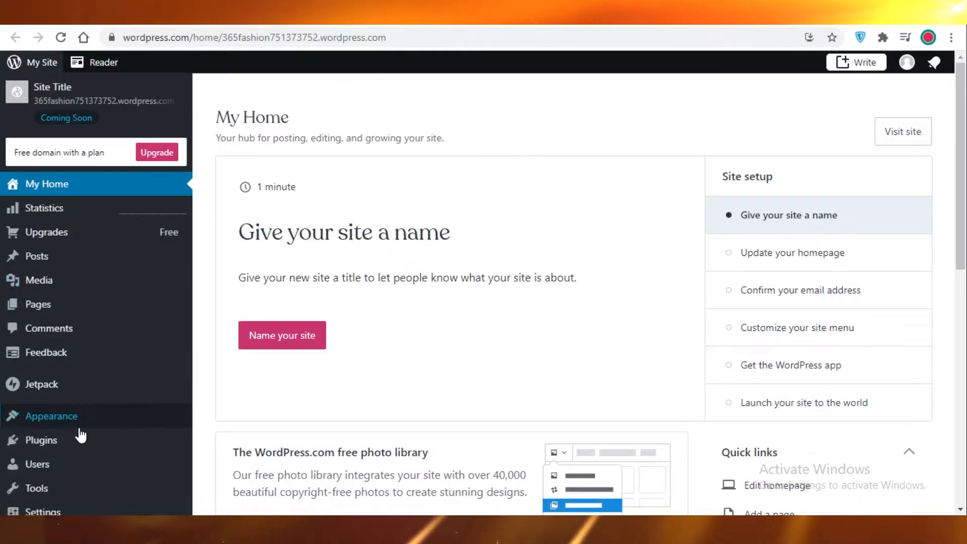
pyautogui.moveTo(149, 403)
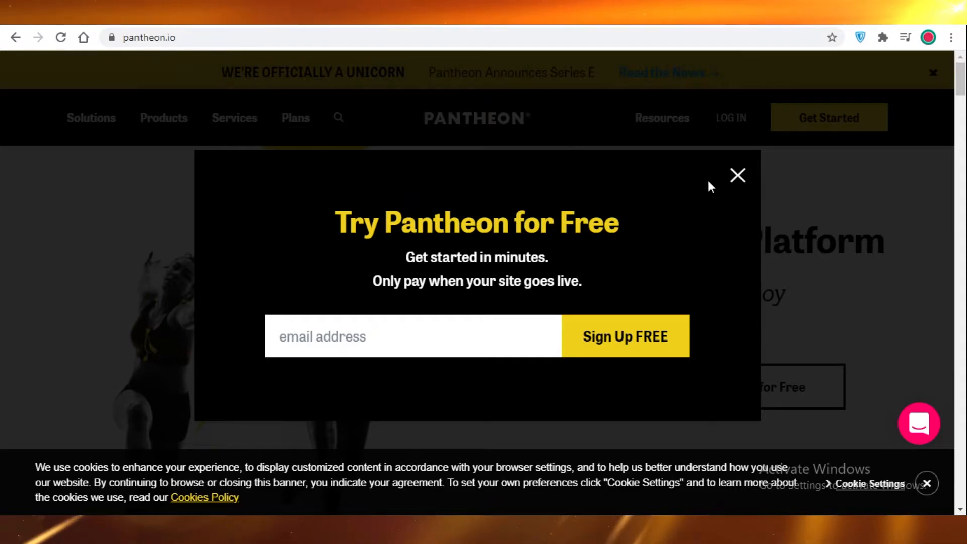
# - Dismiss the Pantheon sign-up offer and create a new site named NAILSBYJANE in the United States region
pyautogui.click(737, 175)
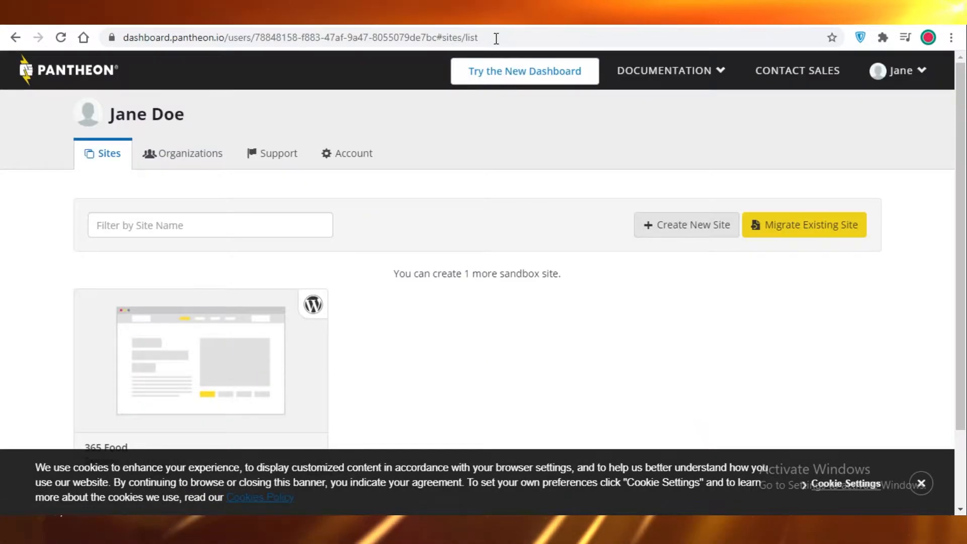
pyautogui.scroll(-2, 417, 367)
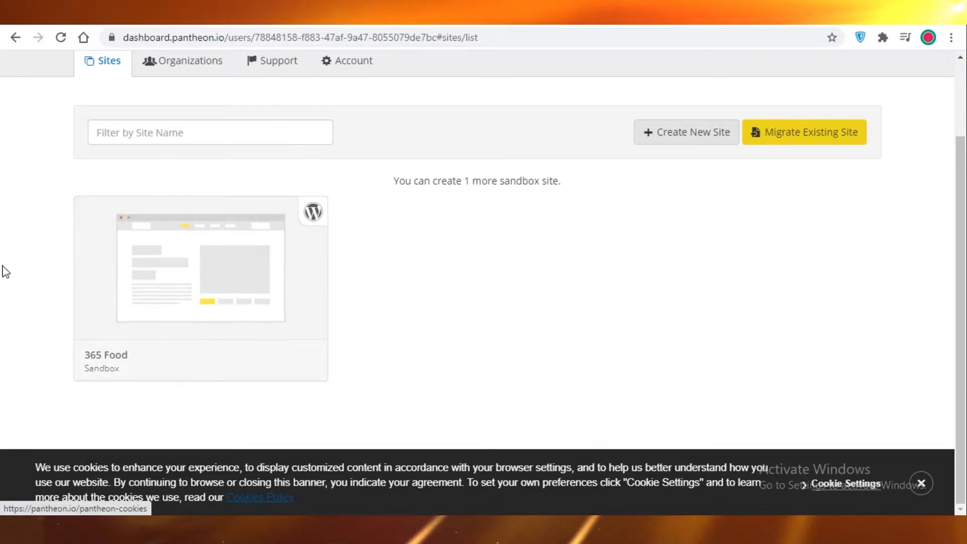
pyautogui.scroll(2, 60, 295)
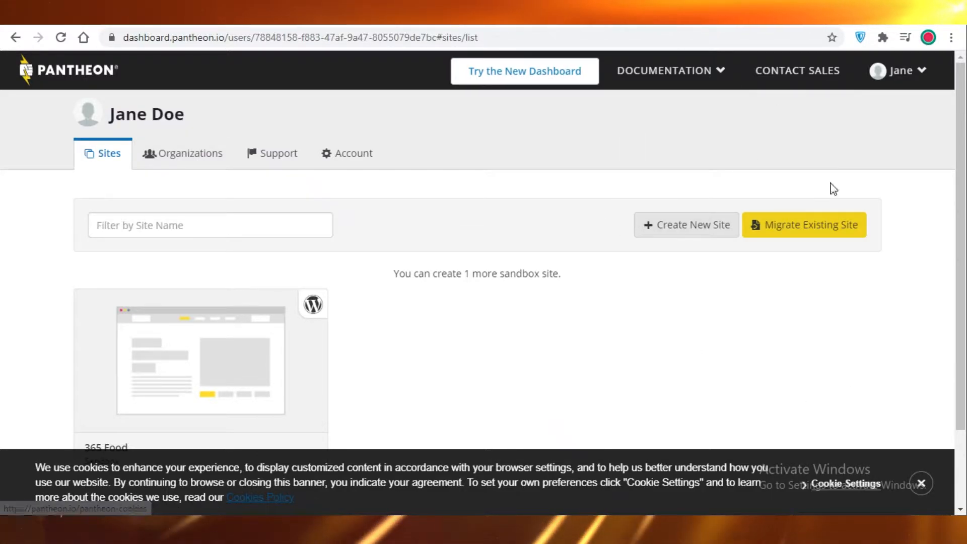
pyautogui.click(670, 235)
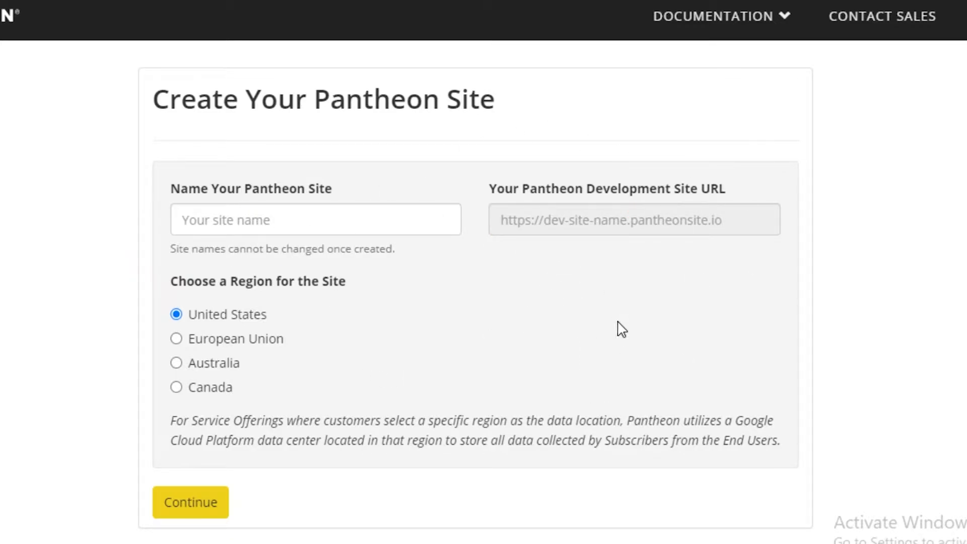
pyautogui.click(334, 211)
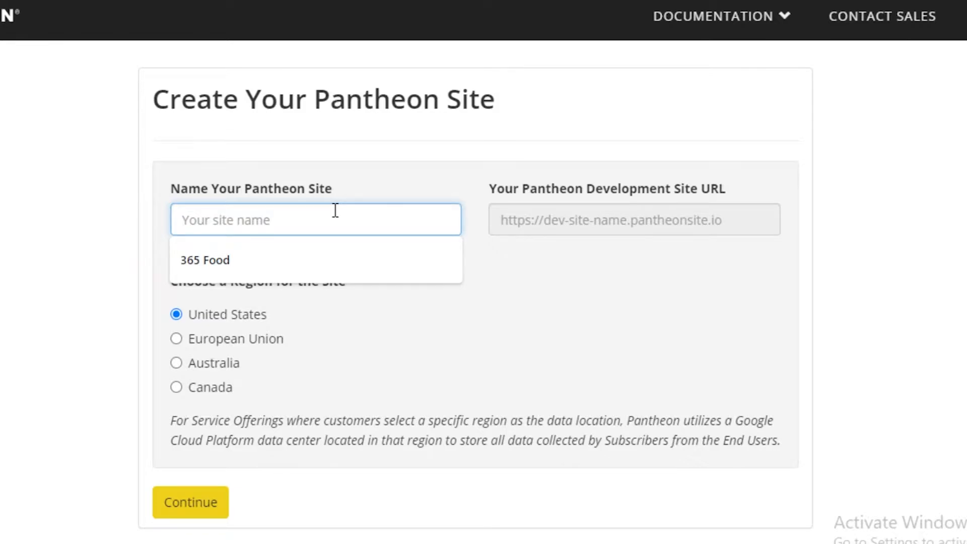
pyautogui.write('NAILSBYJA')
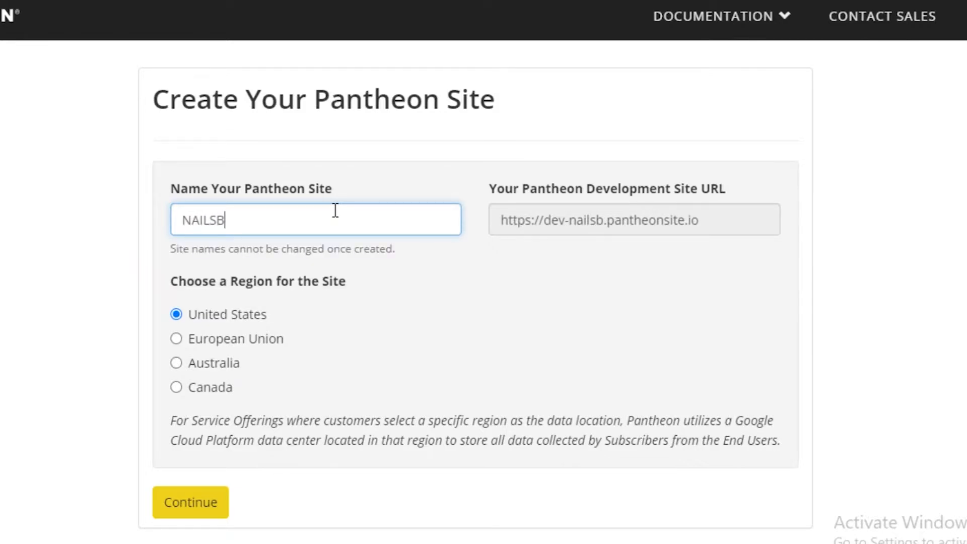
pyautogui.write('NE')
pyautogui.click(190, 498)
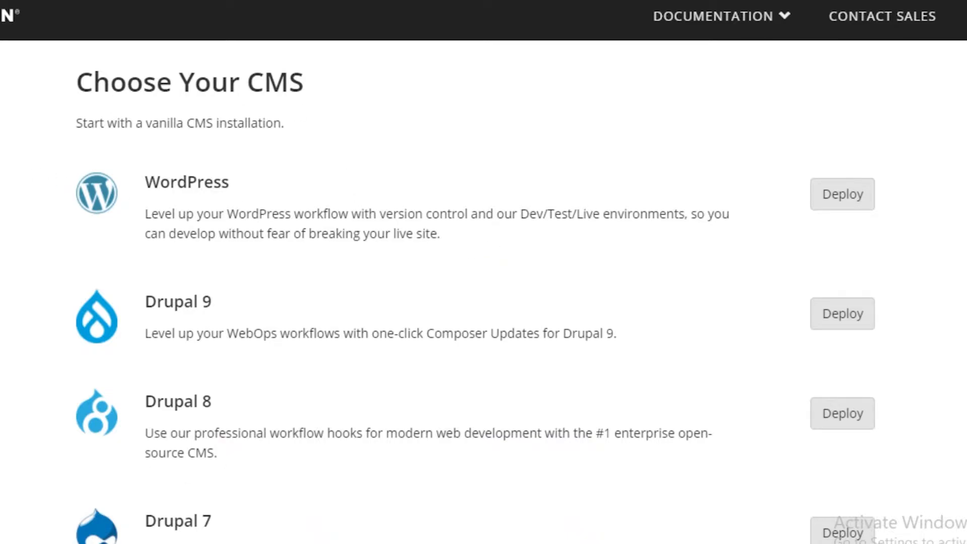
# - Deploy WordPress as the CMS for the new Pantheon site
pyautogui.scroll(-3, 392, 376)
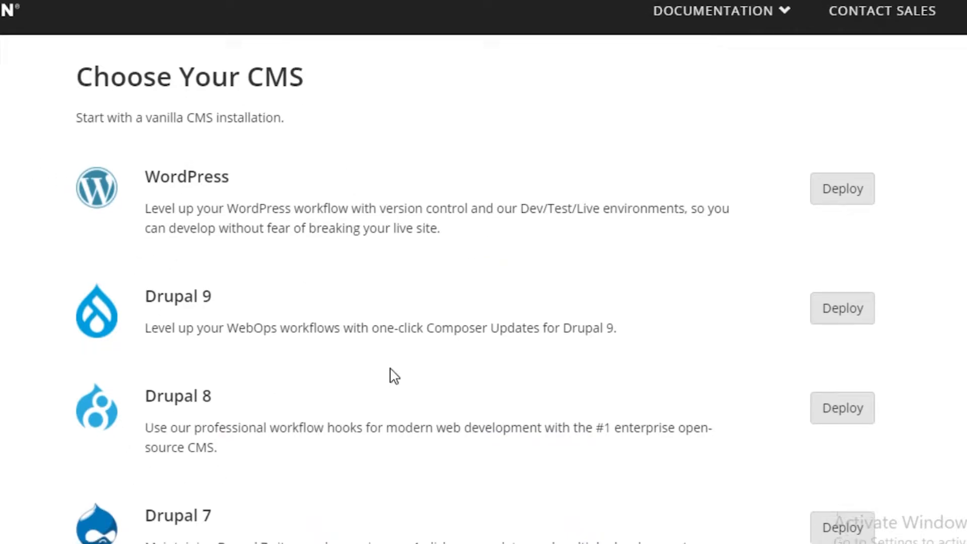
pyautogui.scroll(3, 169, 245)
pyautogui.scroll(-3, 102, 429)
pyautogui.scroll(2, 385, 326)
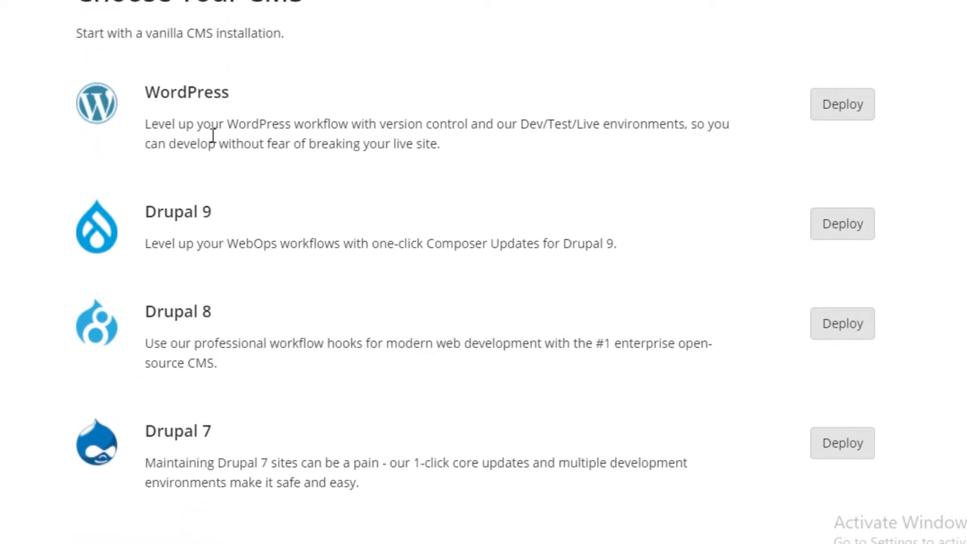
pyautogui.click(861, 102)
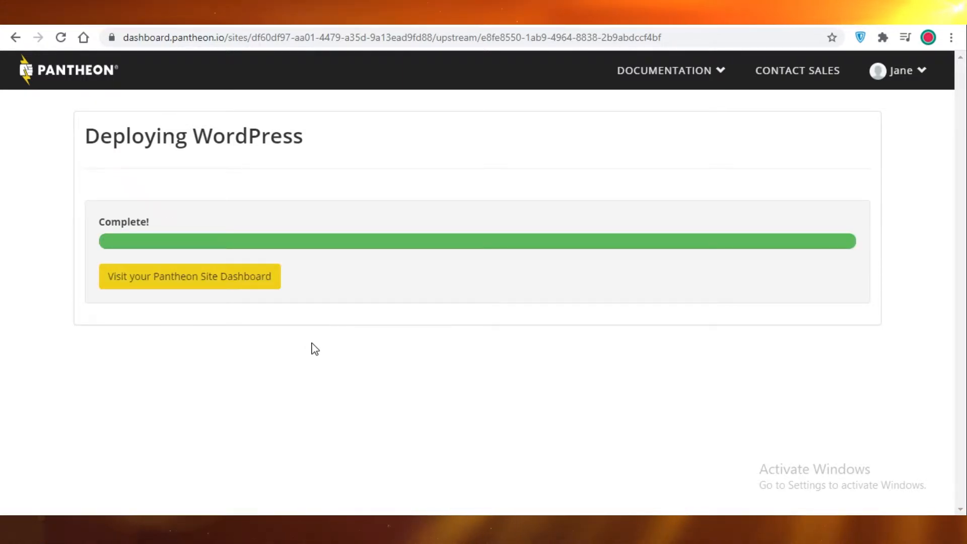
# - Open the development site from its Pantheon dashboard and continue the WordPress installation in English (United States)
pyautogui.click(129, 286)
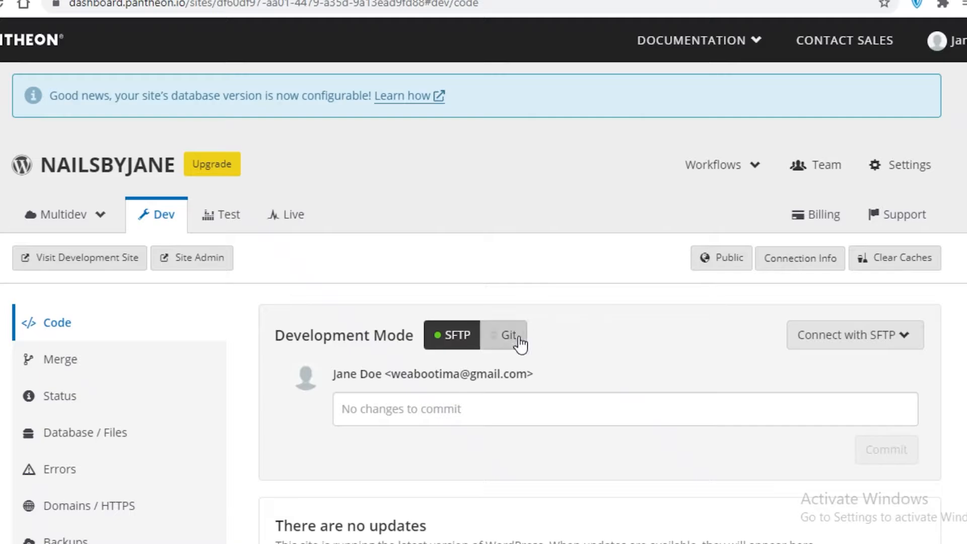
pyautogui.click(79, 272)
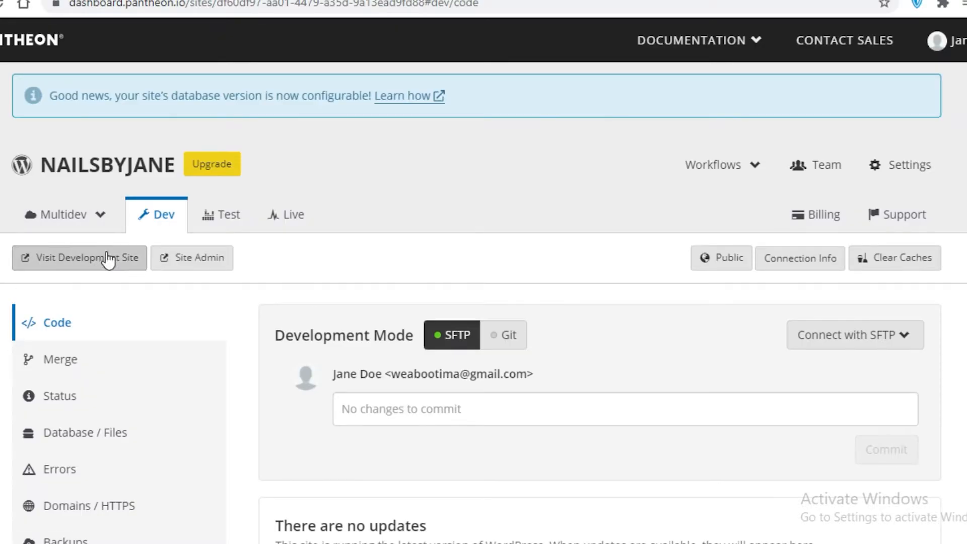
pyautogui.click(107, 260)
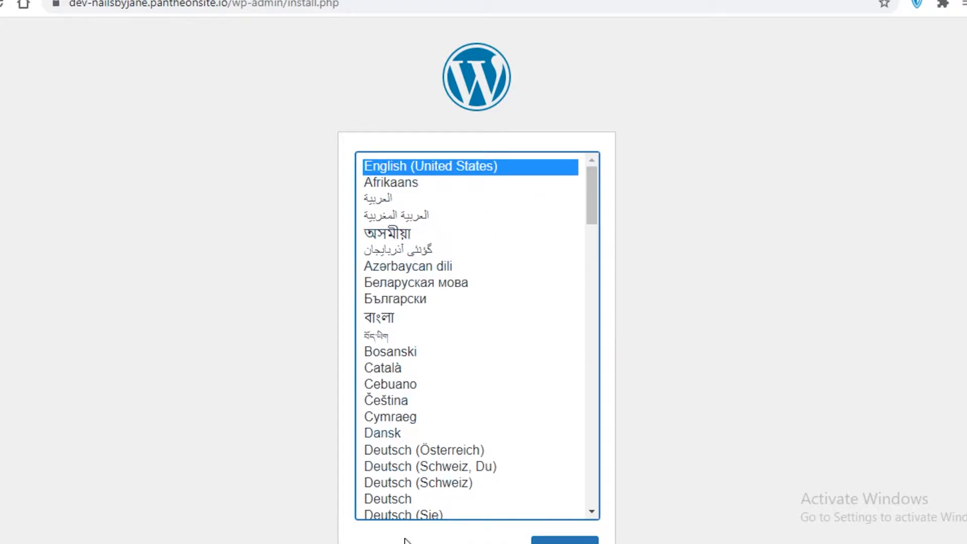
pyautogui.scroll(-1, 688, 463)
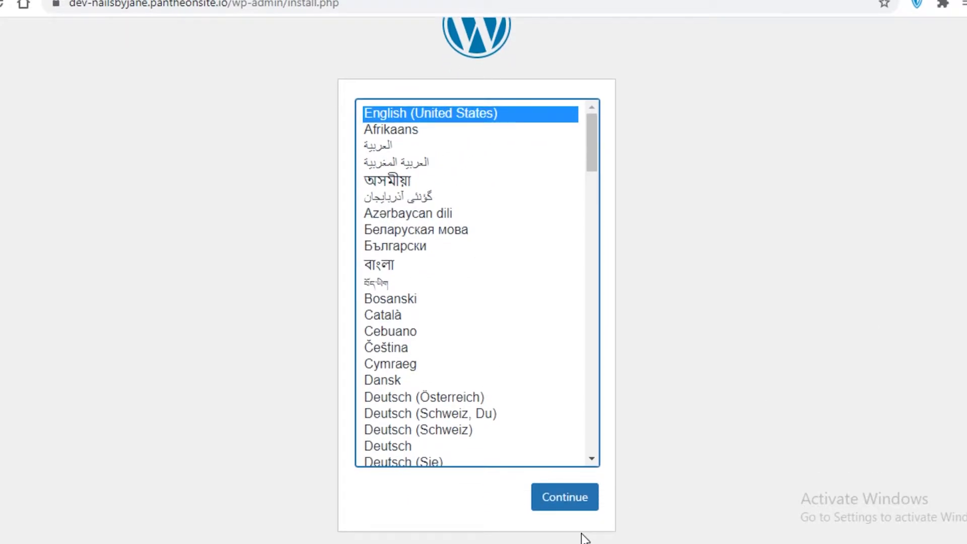
pyautogui.click(563, 514)
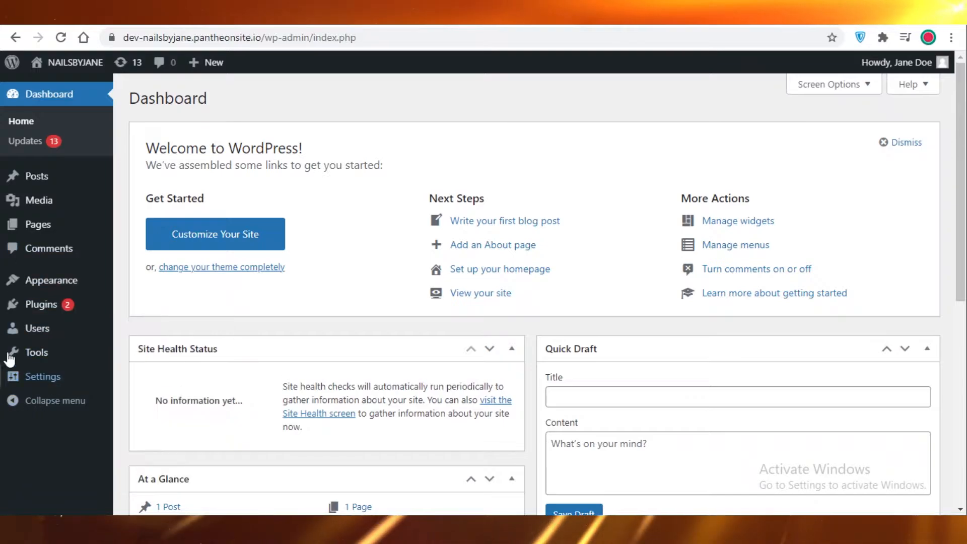
# - Search the new plugins for "astra" and install the Starter Templates plugin
pyautogui.moveTo(51, 307)
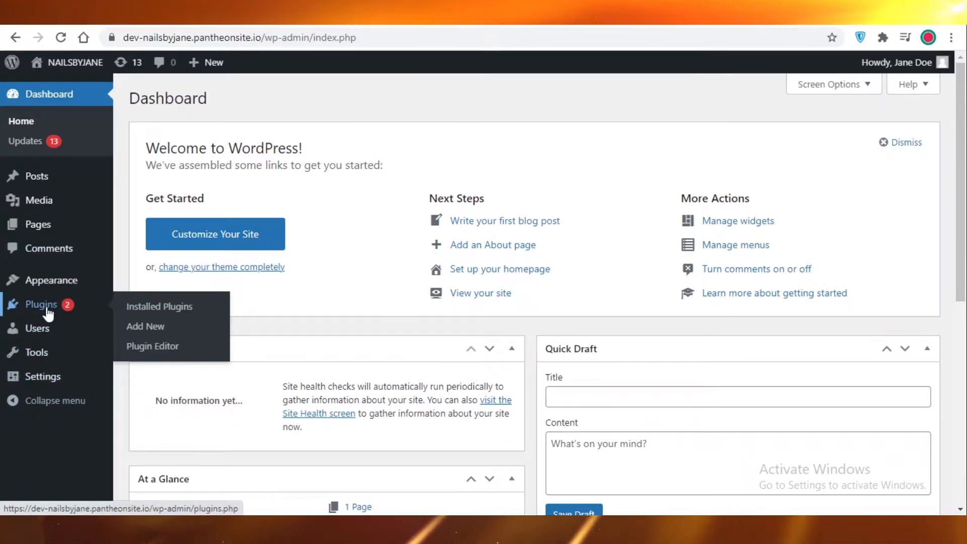
pyautogui.click(55, 311)
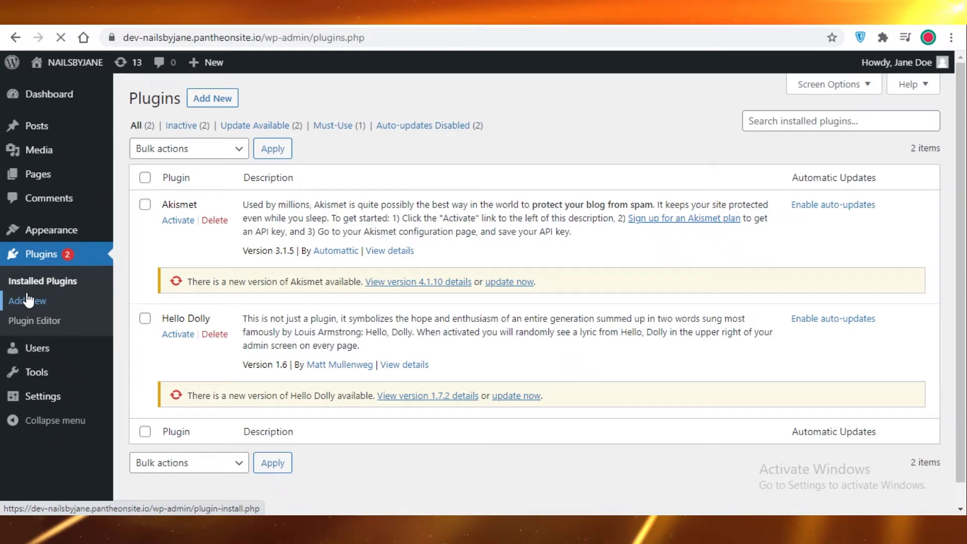
pyautogui.click(28, 300)
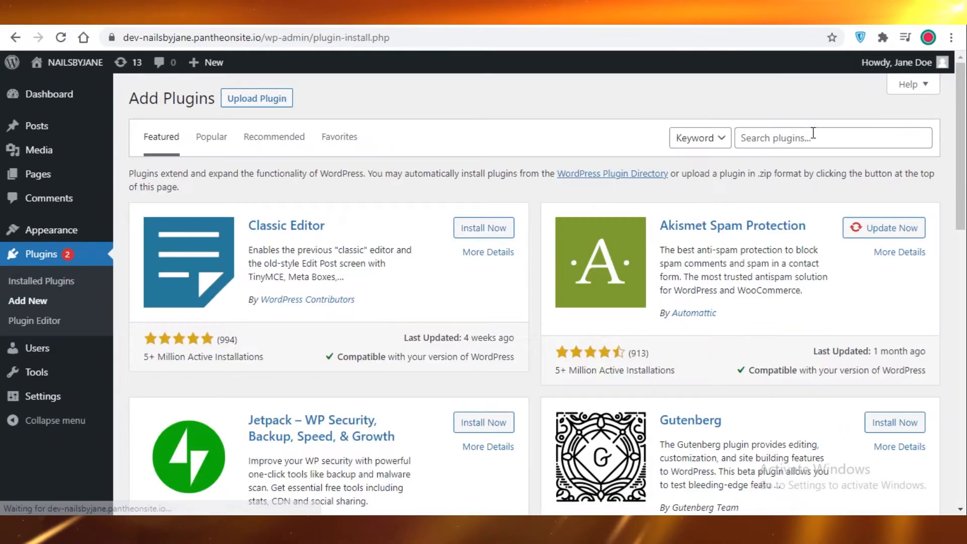
pyautogui.click(808, 138)
pyautogui.write('astra')
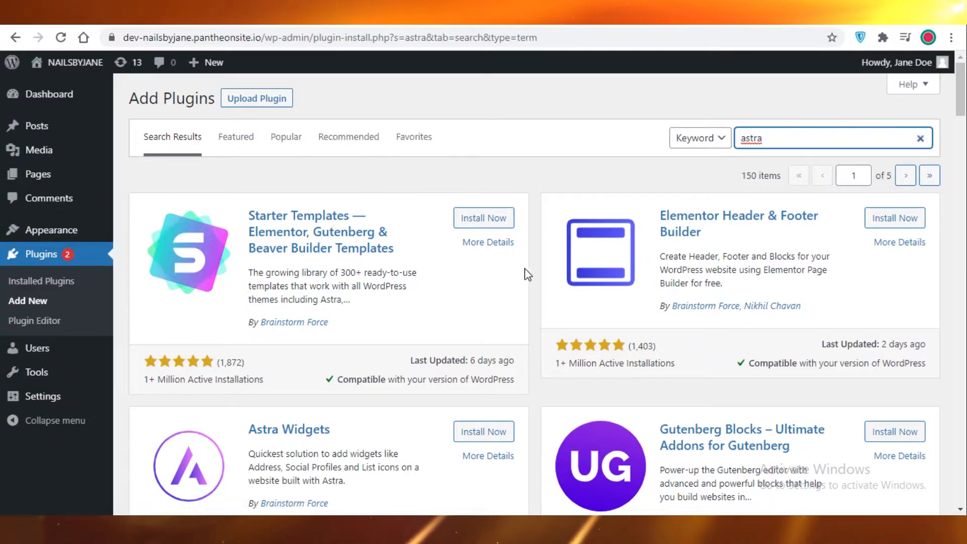
pyautogui.click(495, 220)
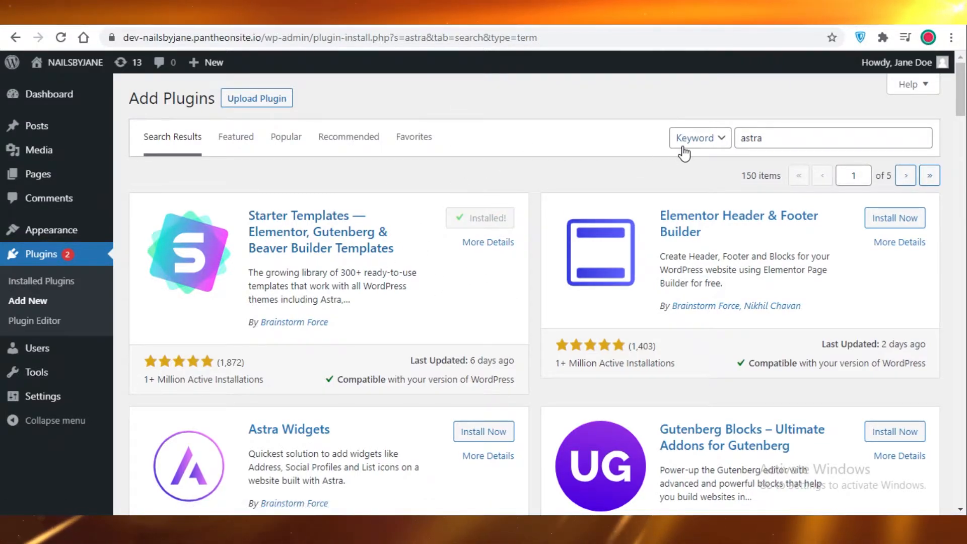
# - Search the new plugins for "elementor" and install Elementor Website Builder
pyautogui.doubleClick(780, 135)
pyautogui.write('ele')
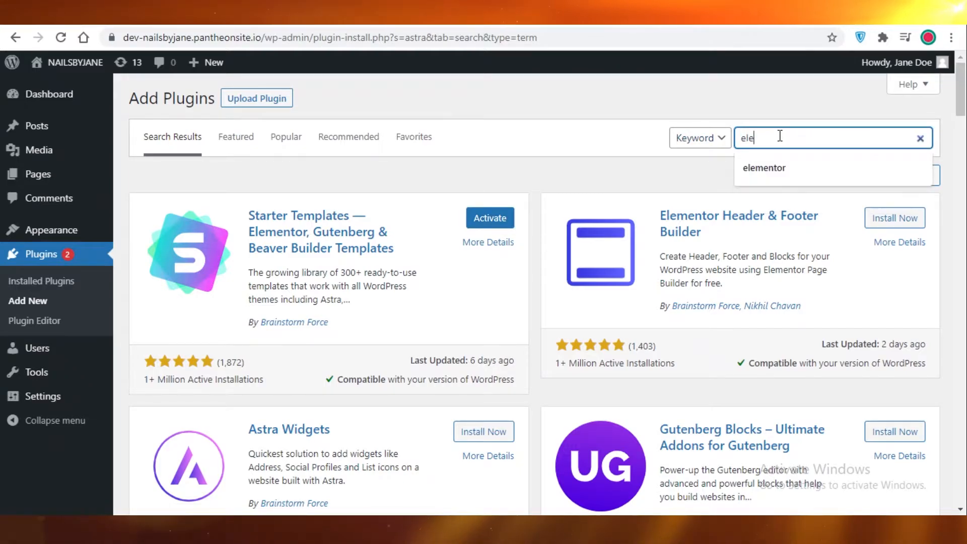
pyautogui.write('men')
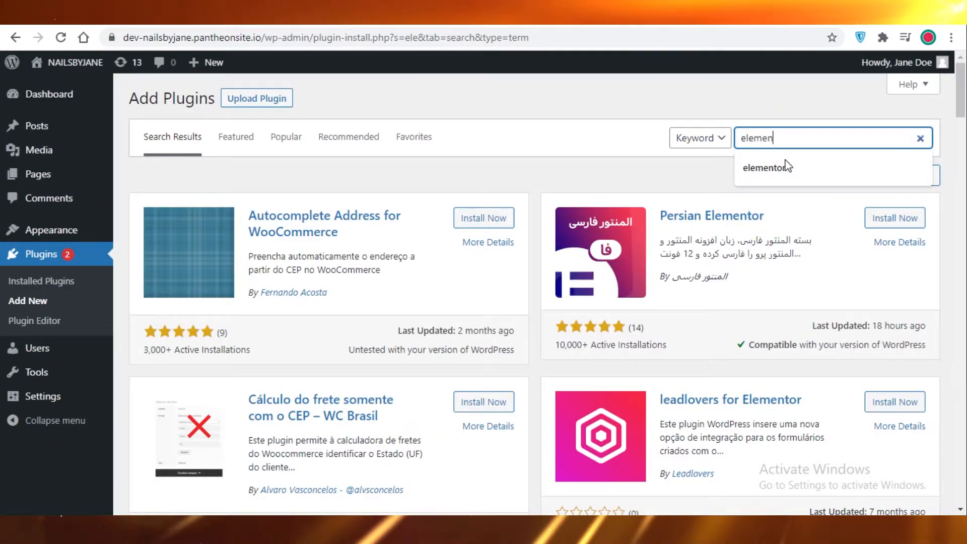
pyautogui.write('tor')
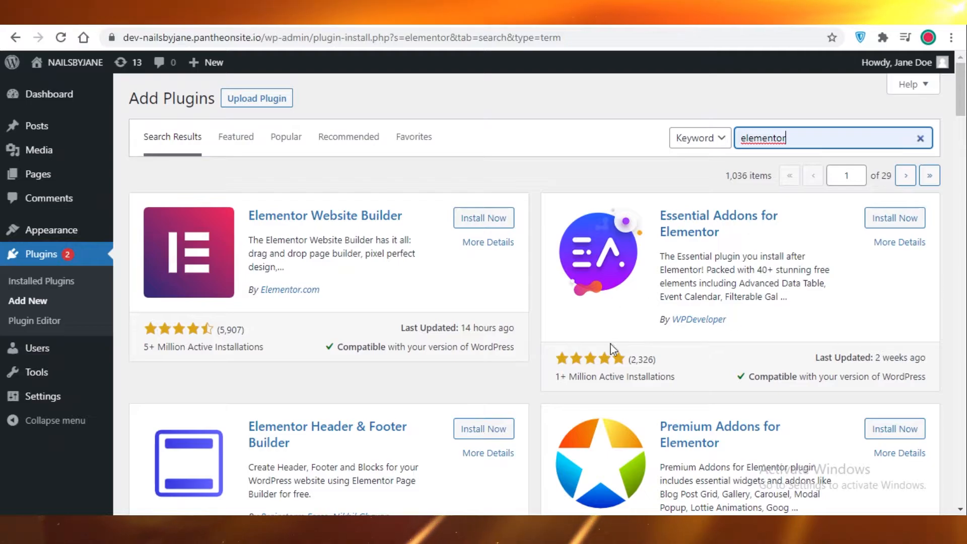
pyautogui.click(491, 218)
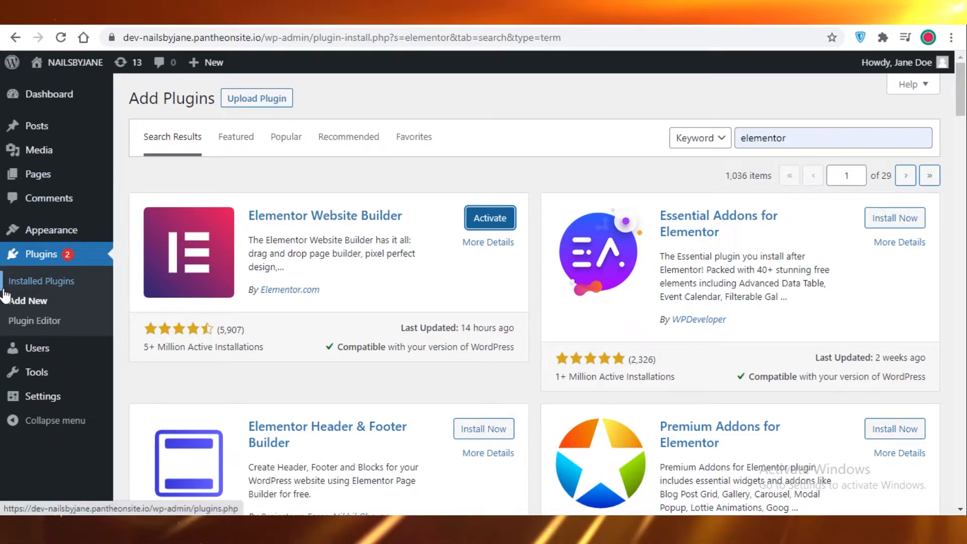
# - Activate the installed Starter Templates and Elementor plugins
pyautogui.click(42, 254)
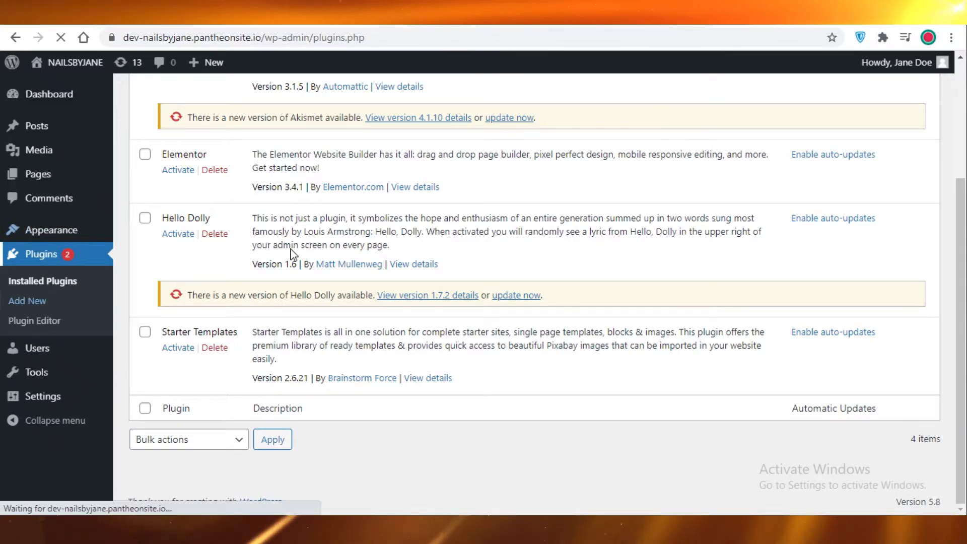
pyautogui.scroll(-2, 237, 263)
pyautogui.scroll(-2, 239, 263)
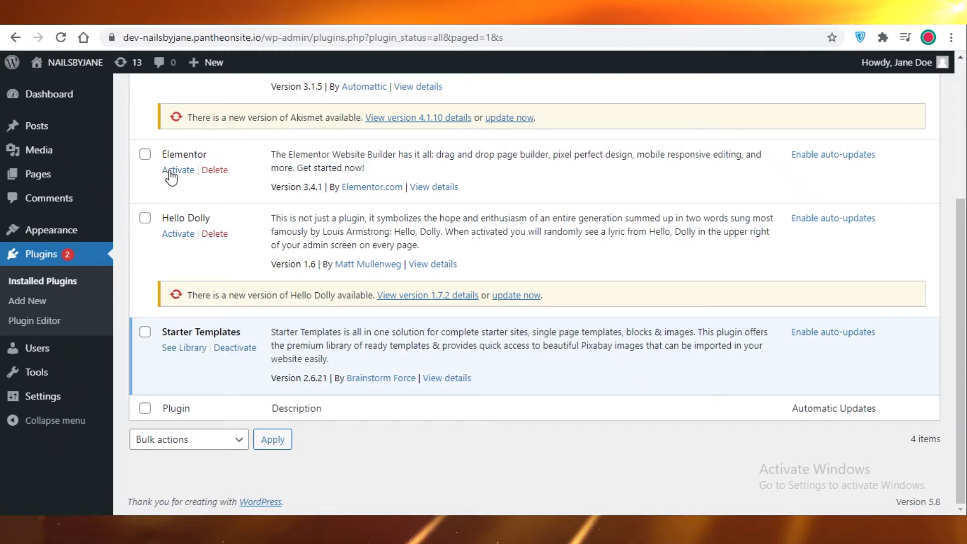
pyautogui.click(177, 169)
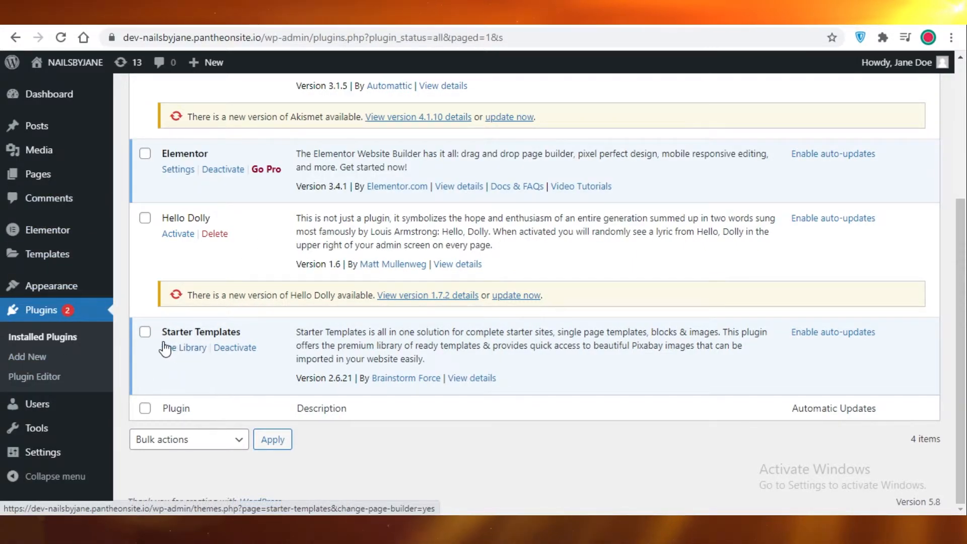
# - Open the Starter Templates library and choose Elementor as the page builder
pyautogui.click(185, 348)
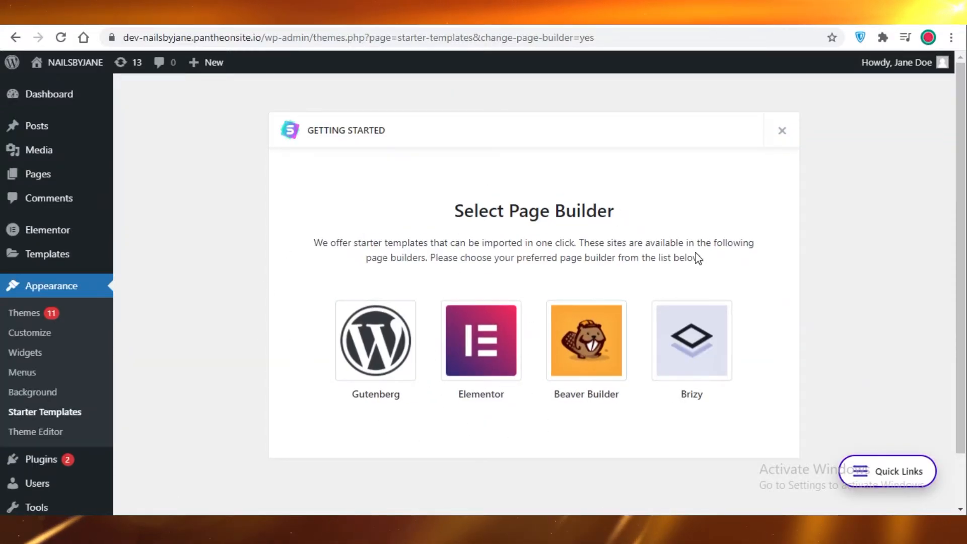
pyautogui.click(474, 348)
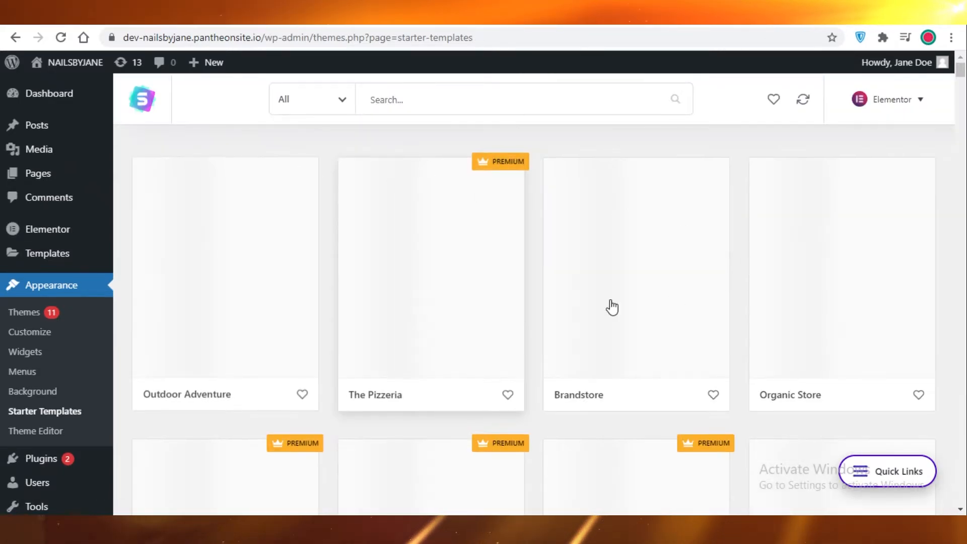
# - Browse the free and premium Elementor starter templates for a design that suits the site
pyautogui.scroll(-5, 240, 315)
pyautogui.scroll(5, 387, 368)
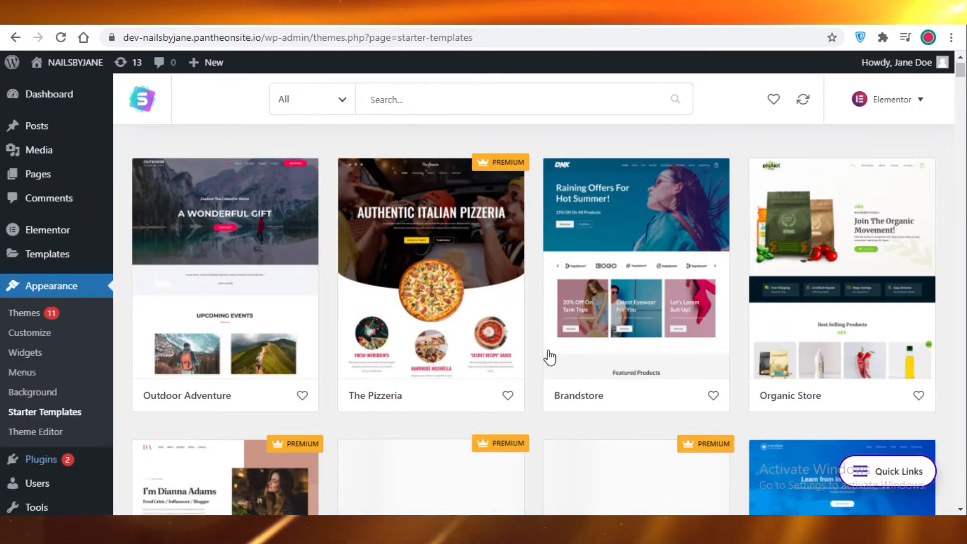
pyautogui.scroll(-10, 470, 291)
pyautogui.scroll(-10, 554, 260)
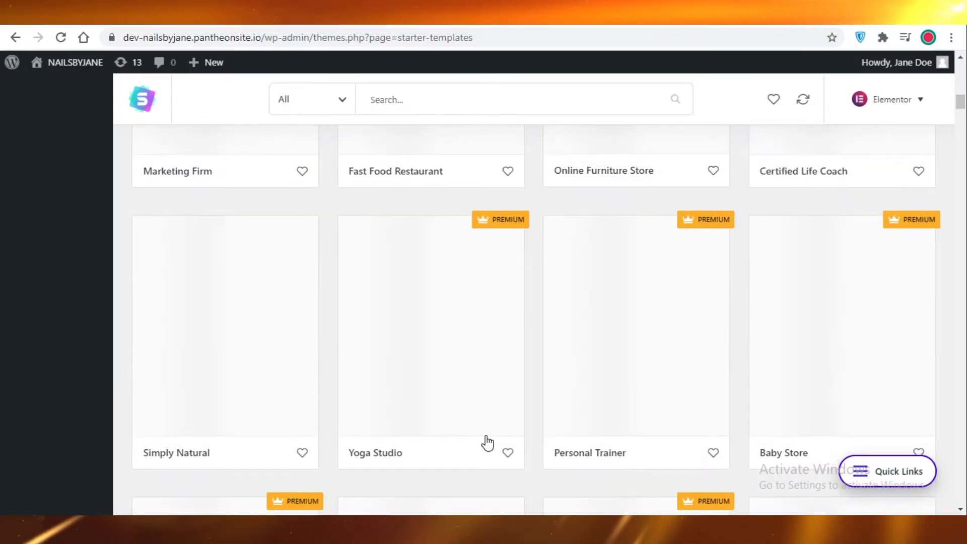
pyautogui.scroll(15, 854, 293)
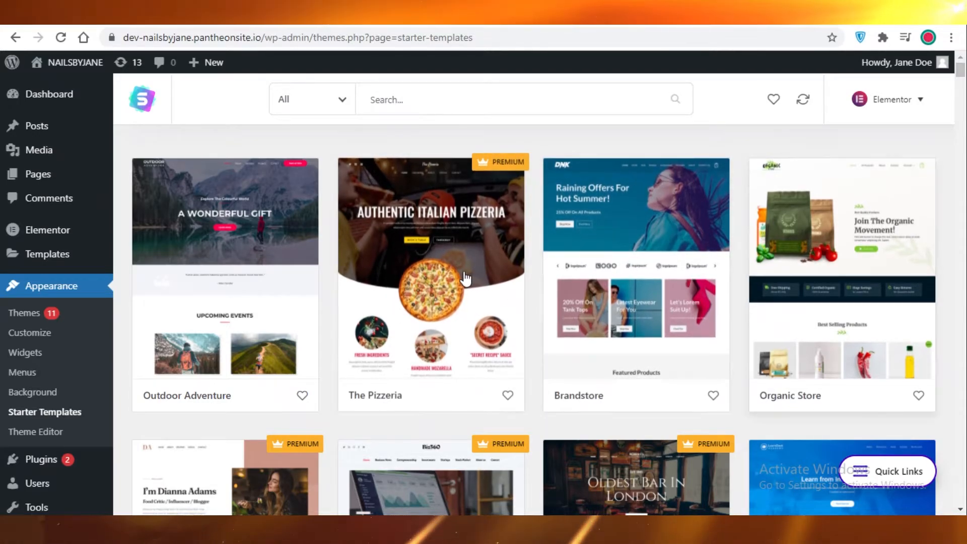
pyautogui.scroll(-7, 802, 302)
pyautogui.scroll(-5, 623, 329)
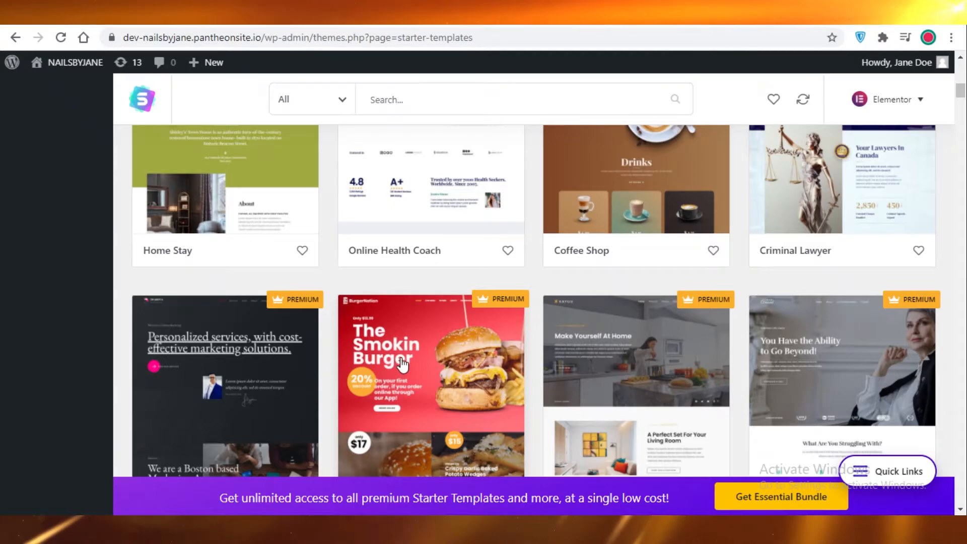
pyautogui.scroll(-5, 405, 342)
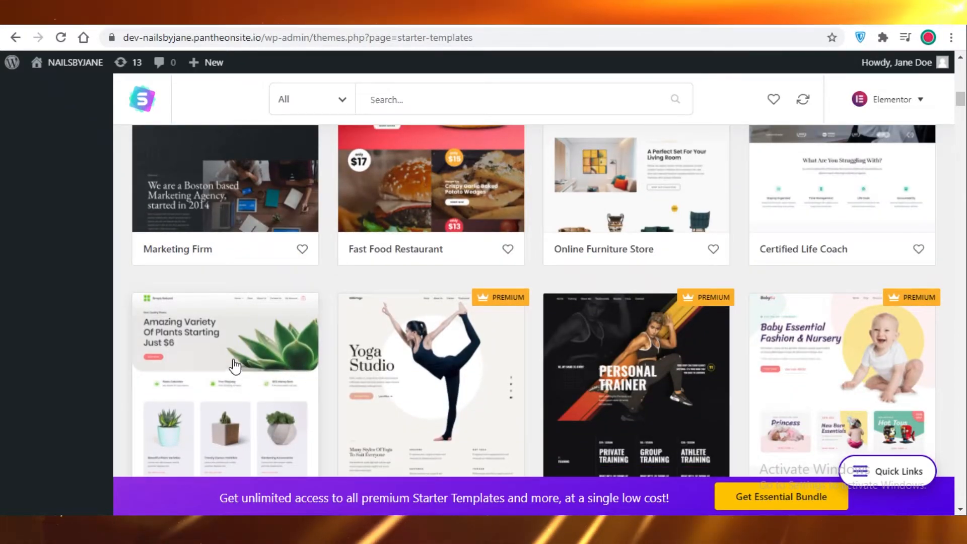
pyautogui.scroll(-5, 233, 362)
pyautogui.scroll(20, 359, 362)
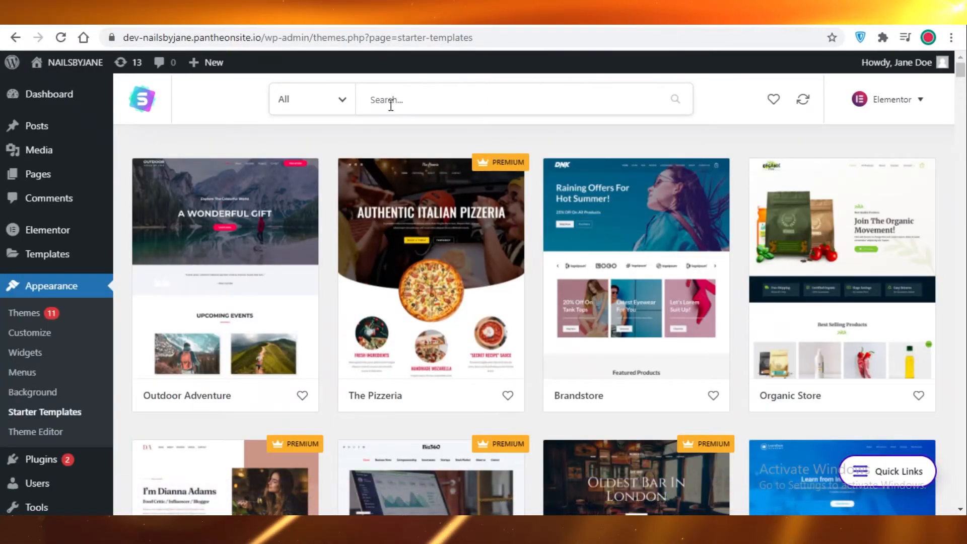
# - Search the starter templates for "fashion" and open the Salon & Spa template
pyautogui.click(390, 103)
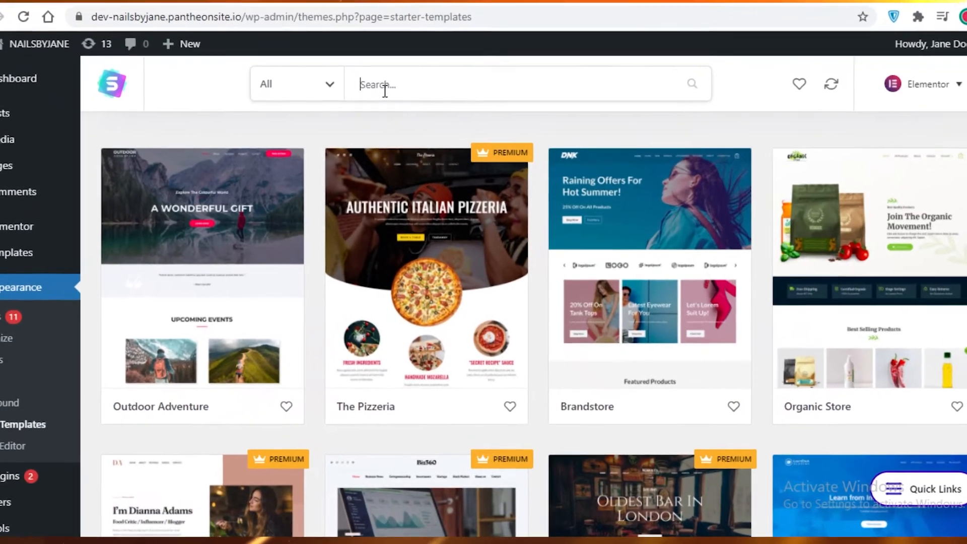
pyautogui.write('f')
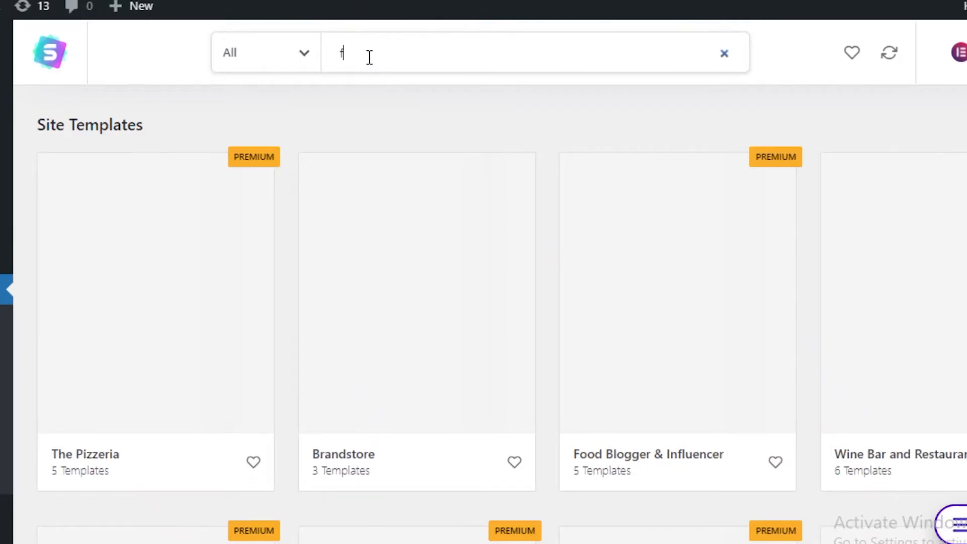
pyautogui.write('ails')
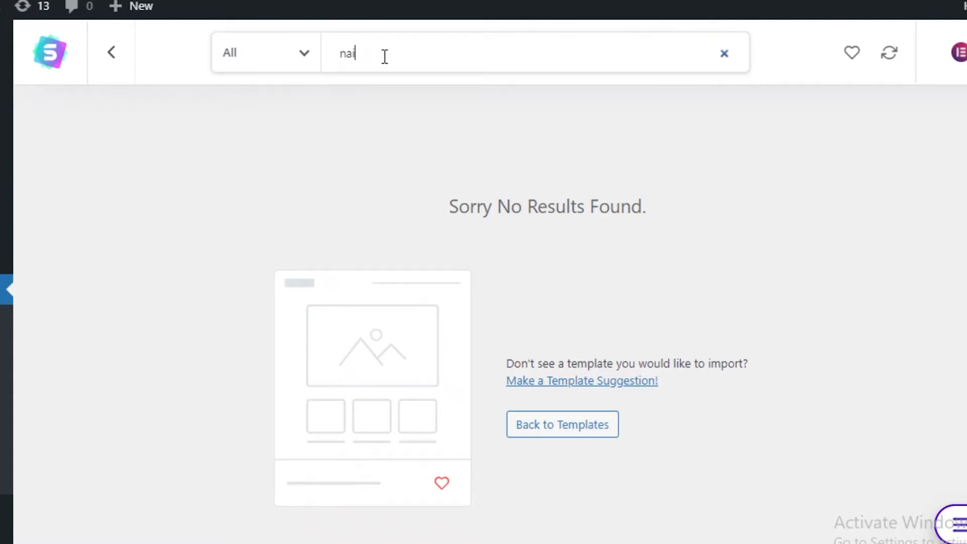
pyautogui.press('BackSpace')
pyautogui.press('BackSpace')
pyautogui.press('BackSpace')
pyautogui.write('fashion')
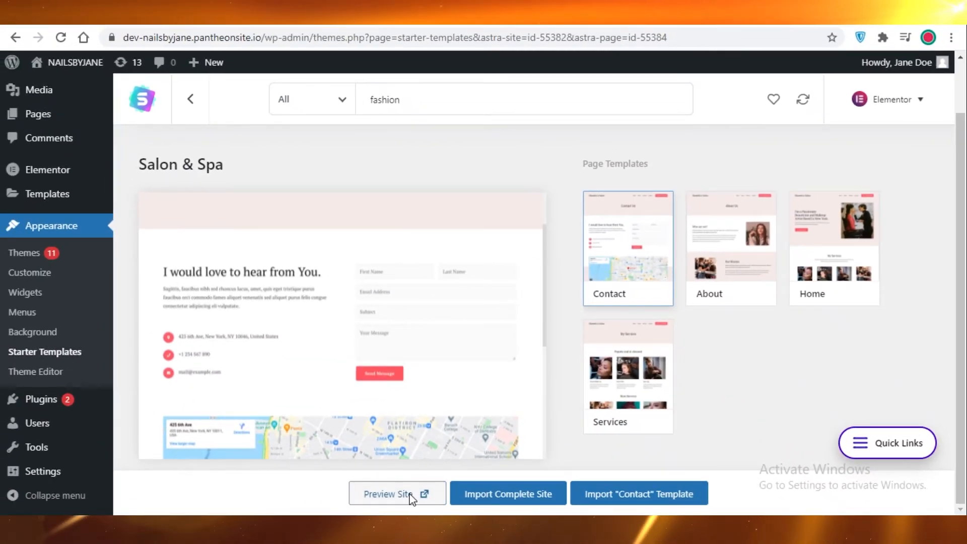
# - Preview the Salon & Spa demo site and examine its home page
pyautogui.click(407, 494)
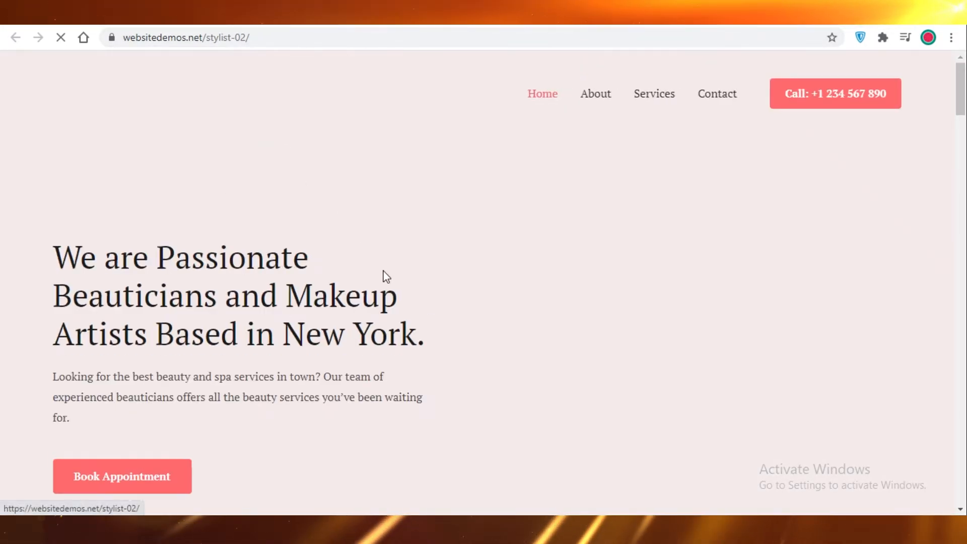
pyautogui.scroll(-4, 479, 369)
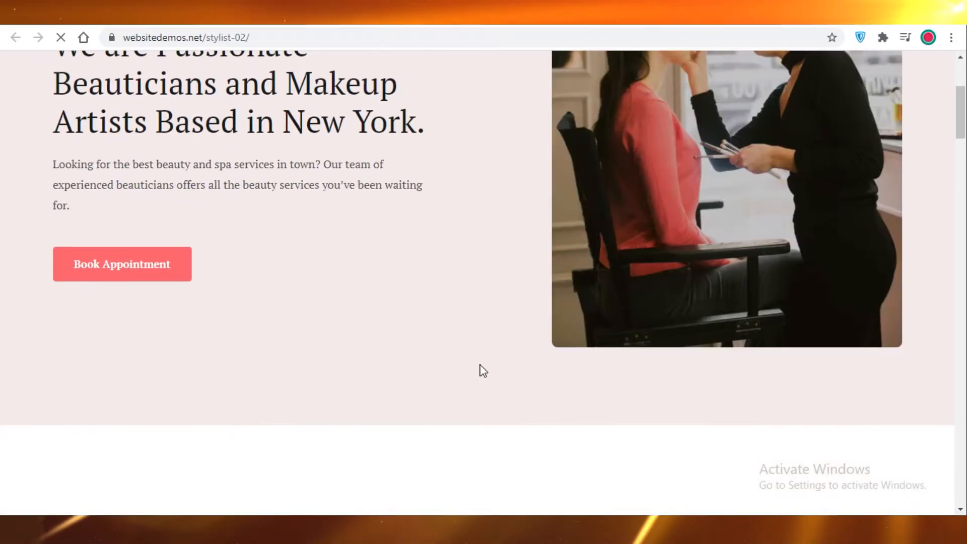
pyautogui.scroll(-1, 440, 265)
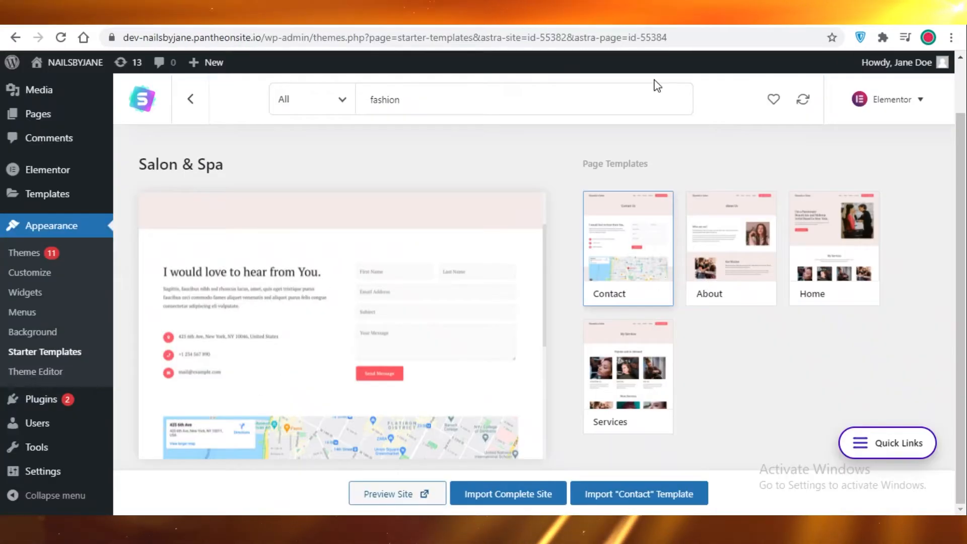
# - Import the complete Salon & Spa site, giving Beginner as the WordPress level and Myself/My company as who the website is for
pyautogui.click(505, 496)
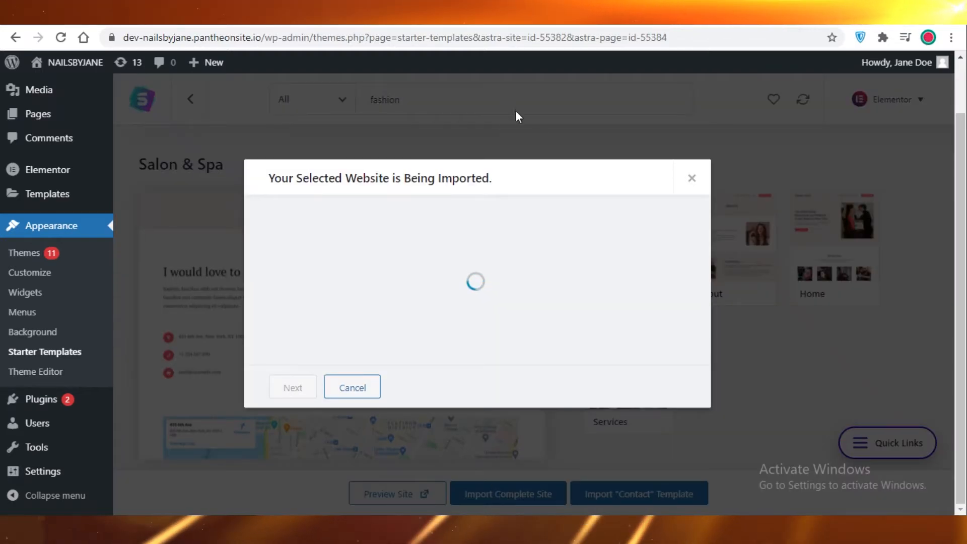
pyautogui.click(502, 261)
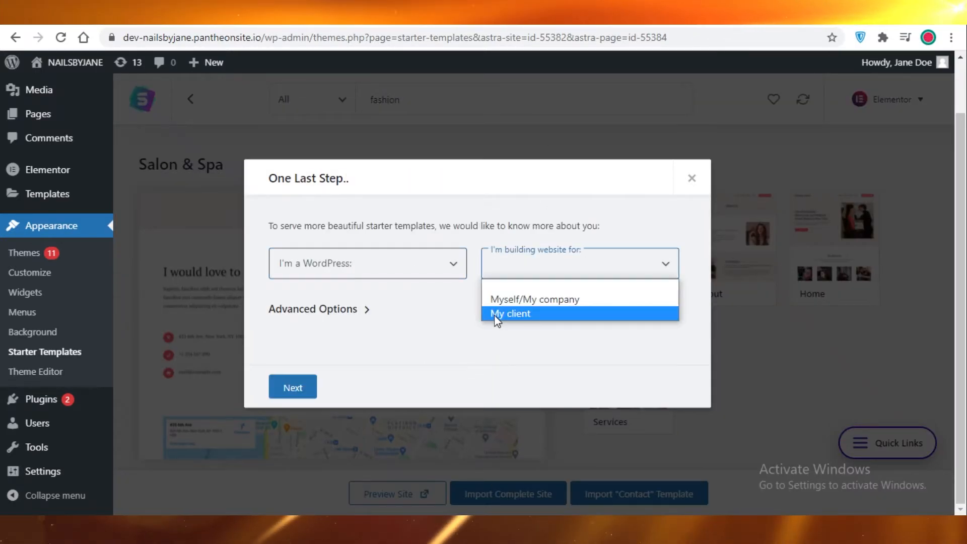
pyautogui.click(291, 334)
pyautogui.click(589, 272)
pyautogui.click(548, 315)
pyautogui.click(374, 274)
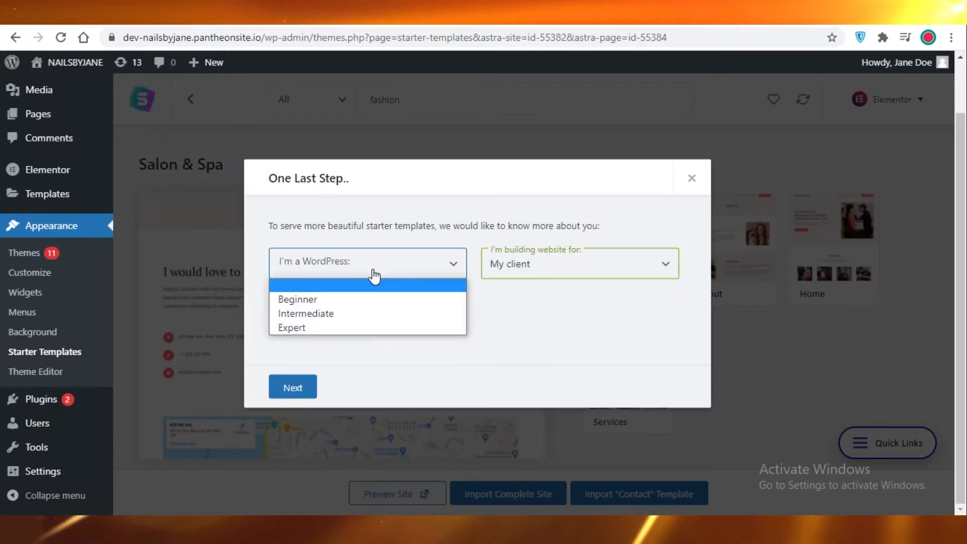
pyautogui.click(524, 267)
pyautogui.click(524, 299)
pyautogui.click(339, 263)
pyautogui.click(323, 300)
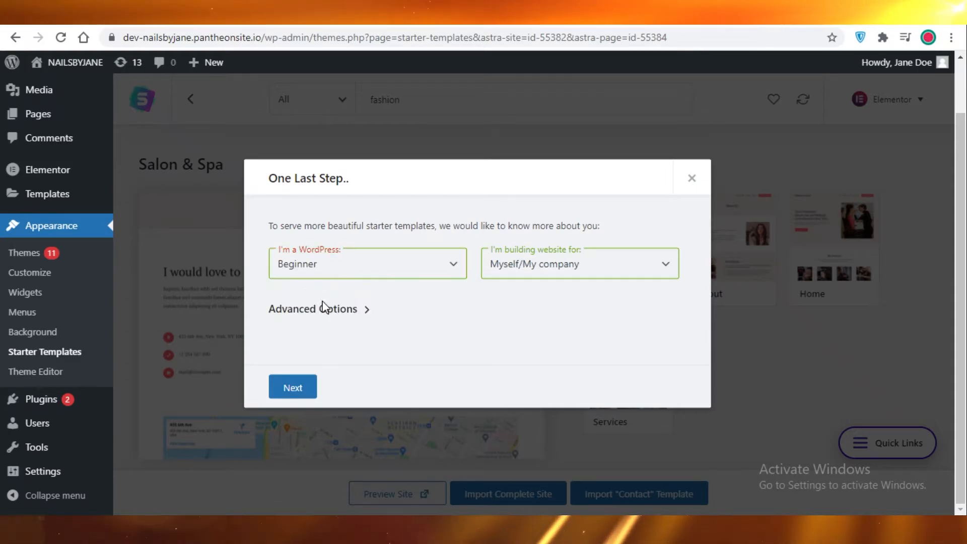
pyautogui.click(293, 387)
pyautogui.click(476, 366)
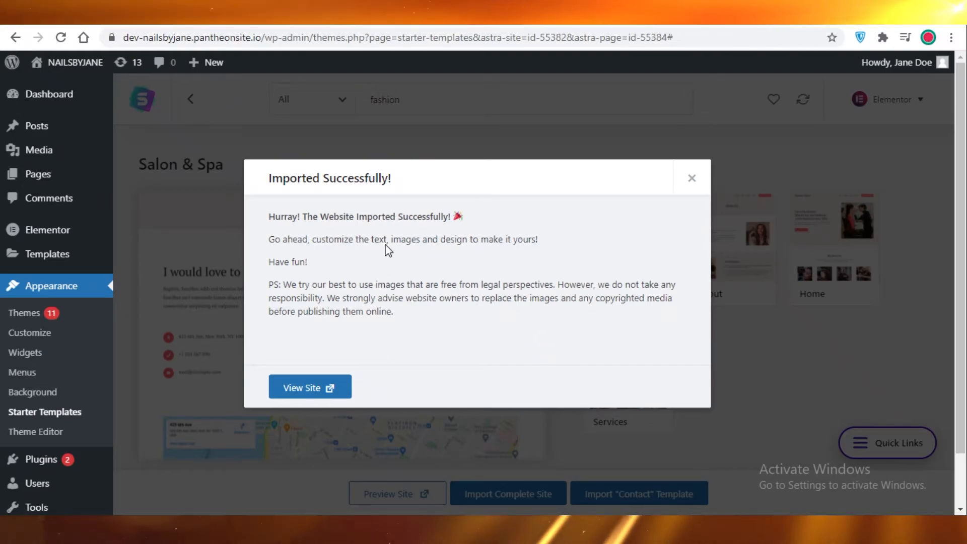
# - View the imported site, open its home page in Elementor and look through the Site Settings
pyautogui.click(330, 387)
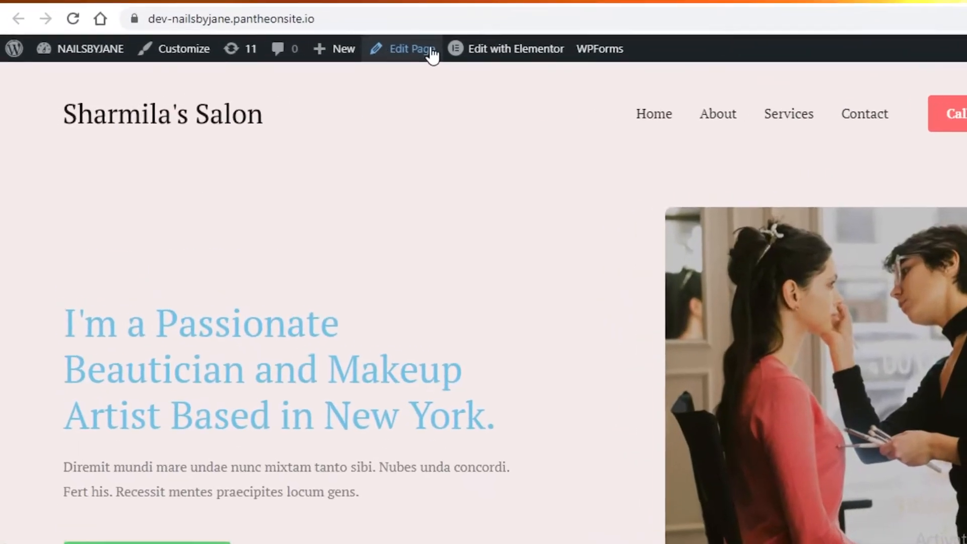
pyautogui.moveTo(392, 67)
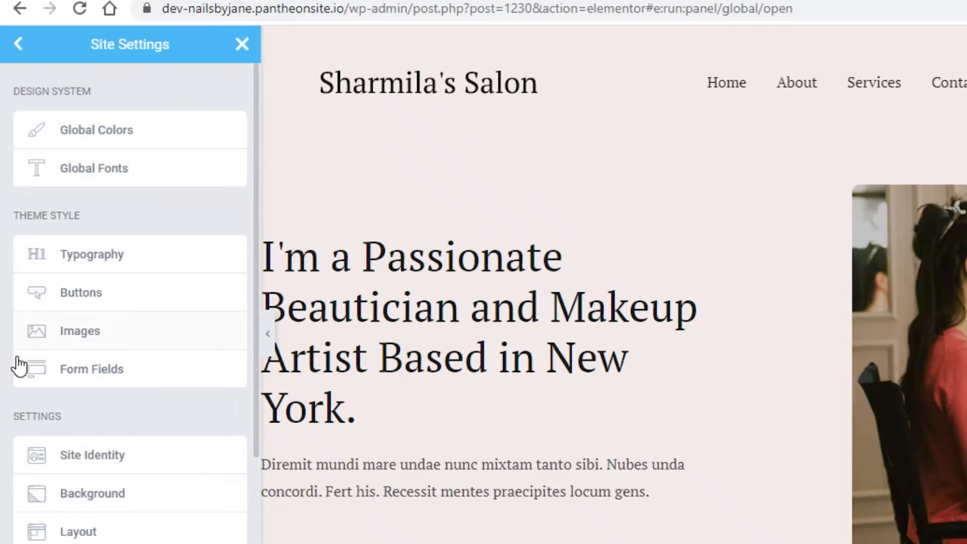
pyautogui.scroll(-2, 232, 167)
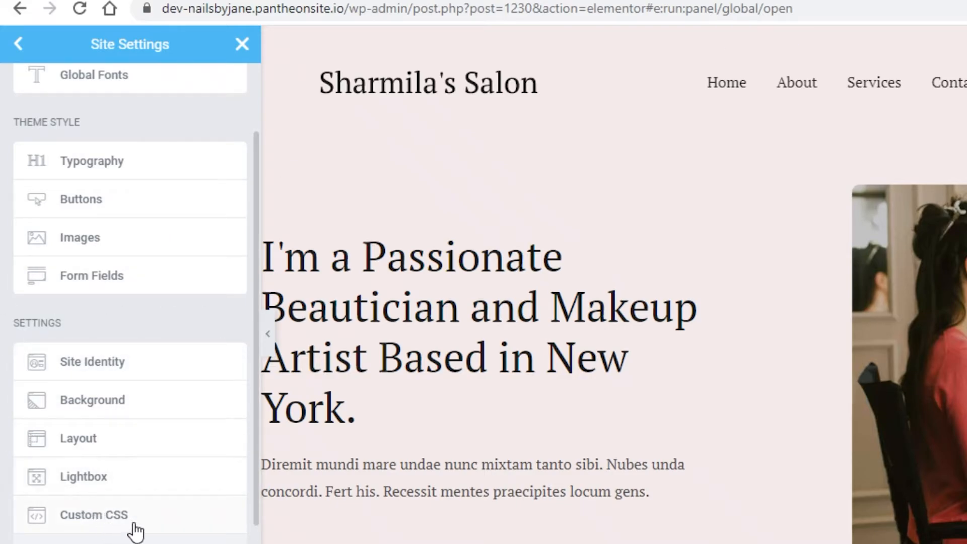
pyautogui.scroll(2, 5, 473)
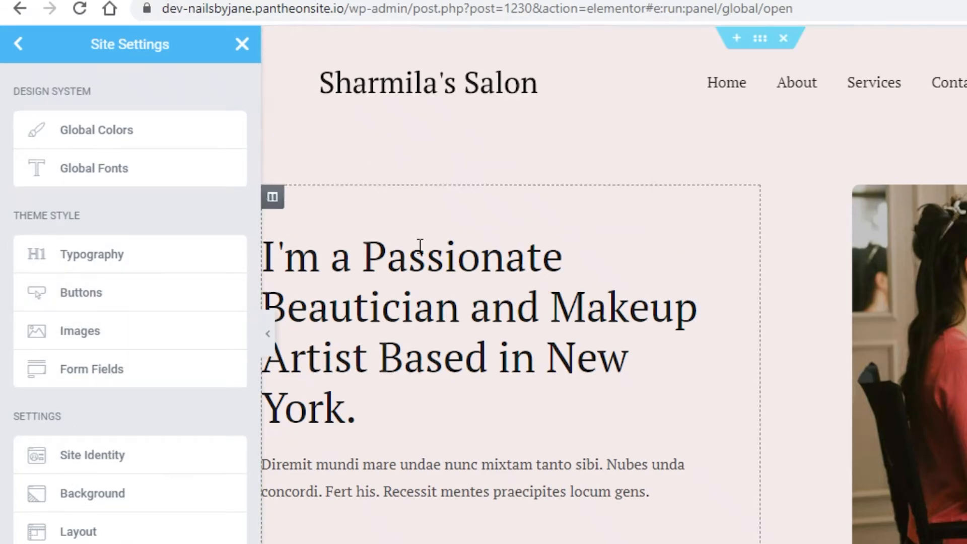
# - Change the home page's main heading to "I'm a Passionate Beautician and Nail Artist based in London"
pyautogui.click(349, 418)
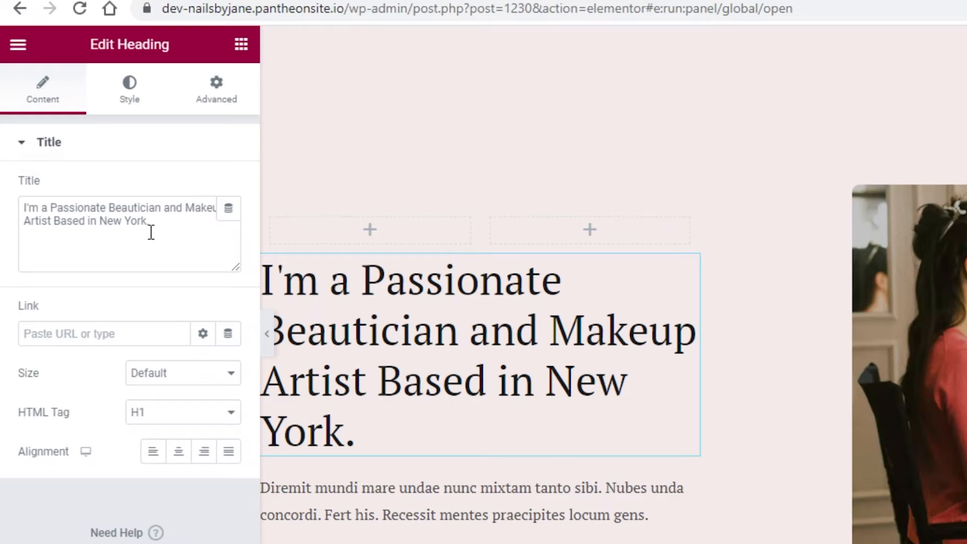
pyautogui.moveTo(152, 233); pyautogui.dragTo(180, 185)
pyautogui.moveTo(123, 206); pyautogui.dragTo(178, 210)
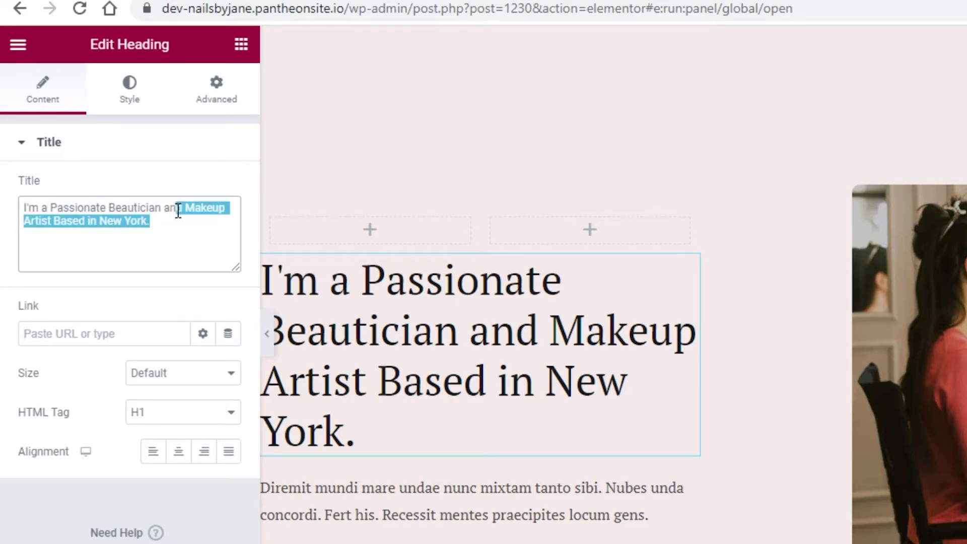
pyautogui.write('and')
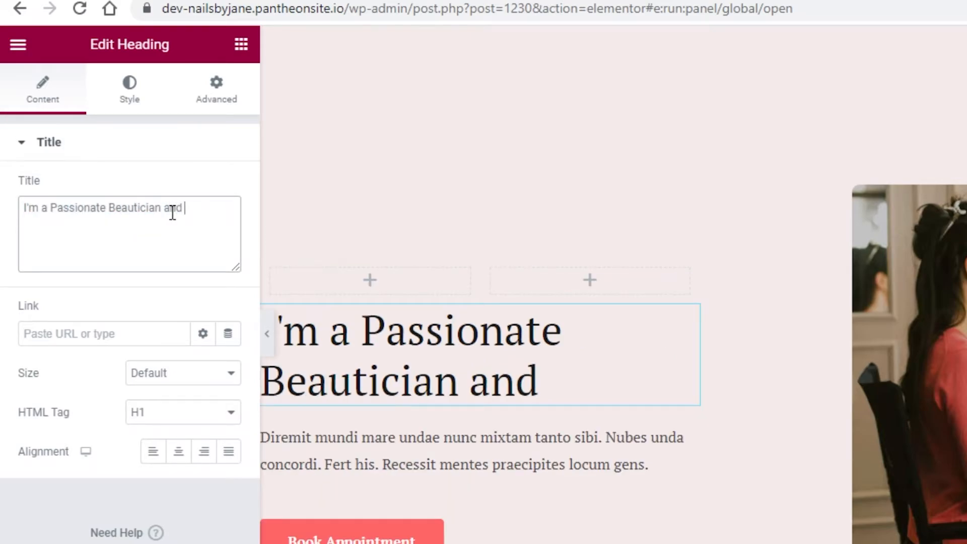
pyautogui.write('Nail Artist based in London')
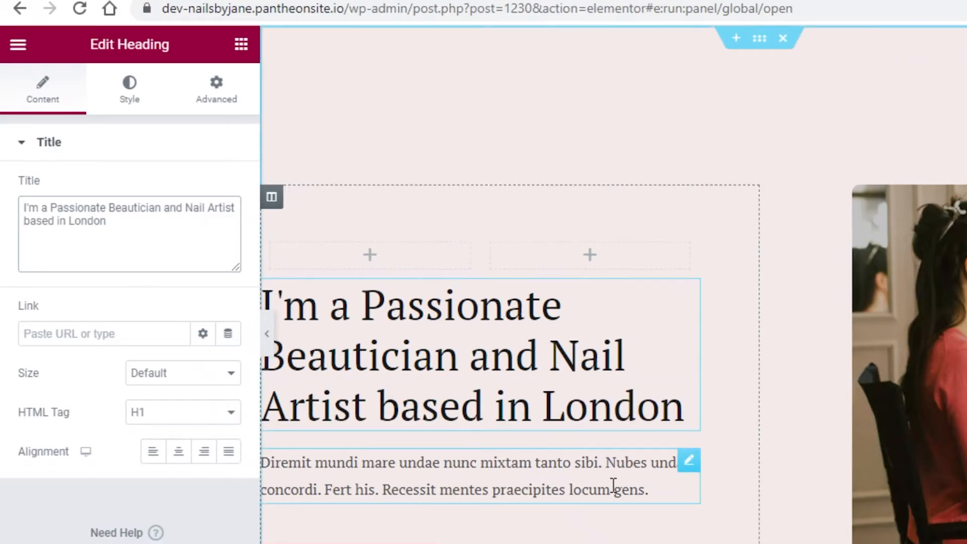
# - Replace the paragraph below the main heading with "Nails to suit your personality."
pyautogui.click(689, 460)
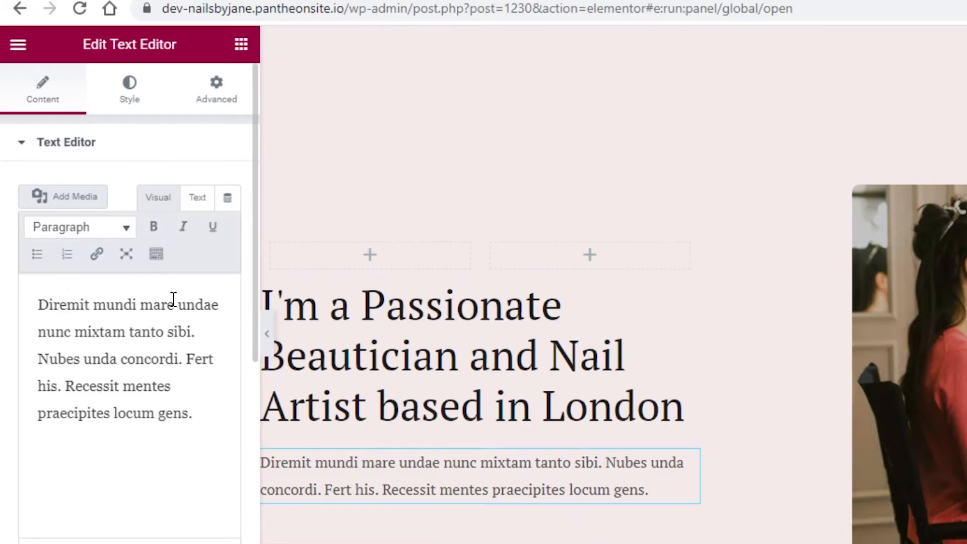
pyautogui.scroll(-3, 757, 335)
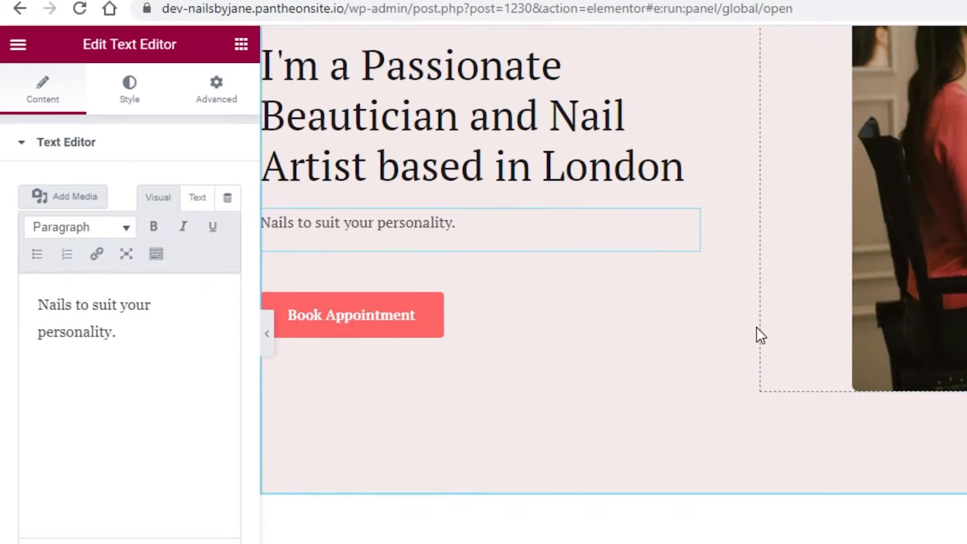
pyautogui.scroll(3, 757, 335)
# - Review the edited hero section and the images and texts of the My Services section
pyautogui.scroll(-8, 488, 470)
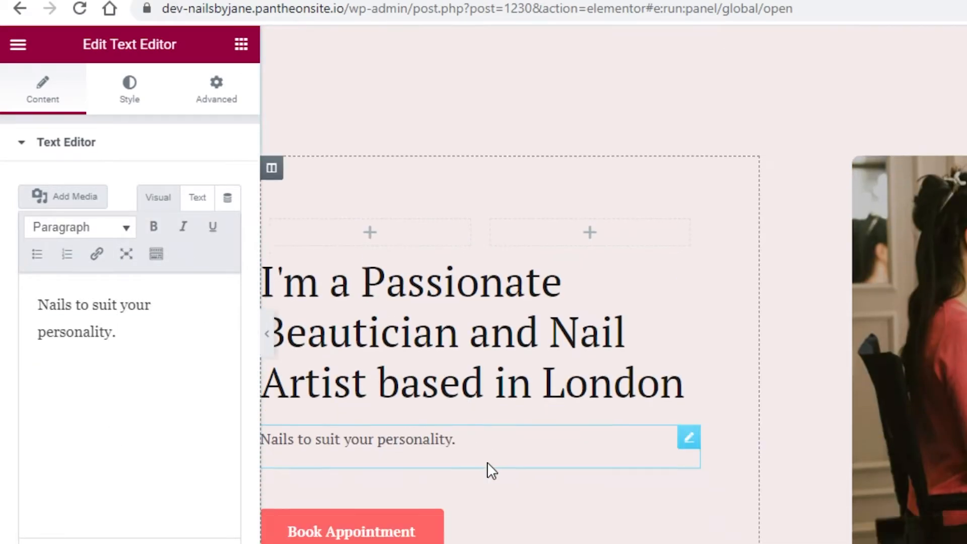
pyautogui.scroll(8, 719, 281)
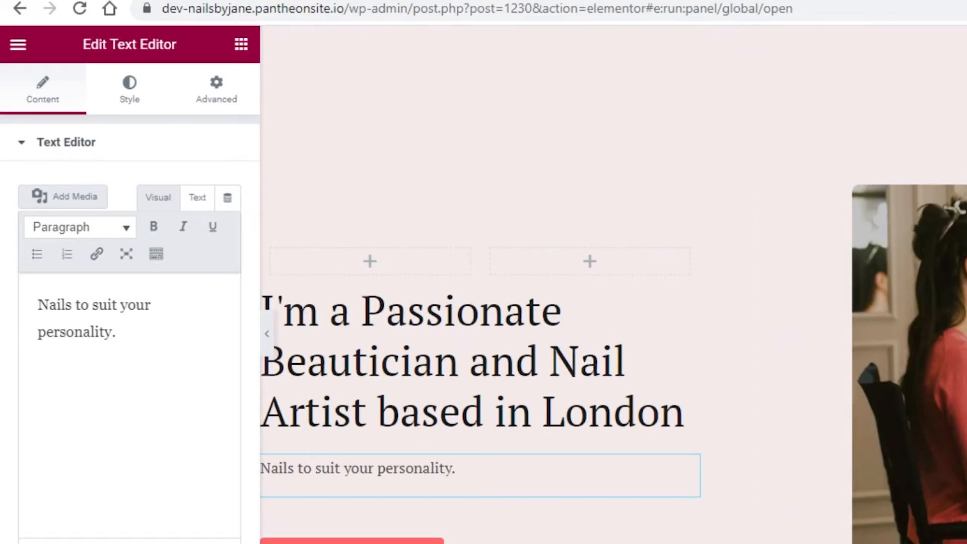
pyautogui.scroll(-8, 770, 399)
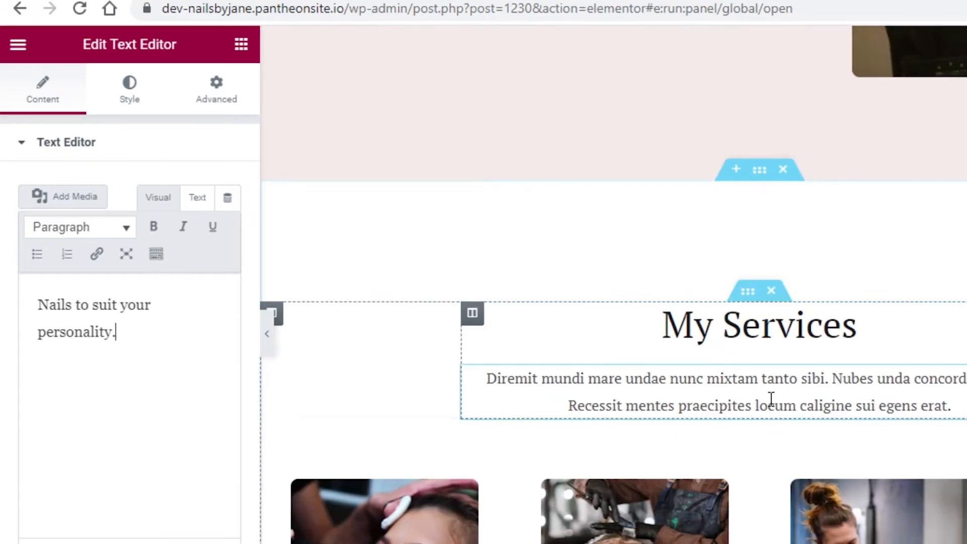
pyautogui.scroll(4, 726, 276)
pyautogui.scroll(-2, 727, 276)
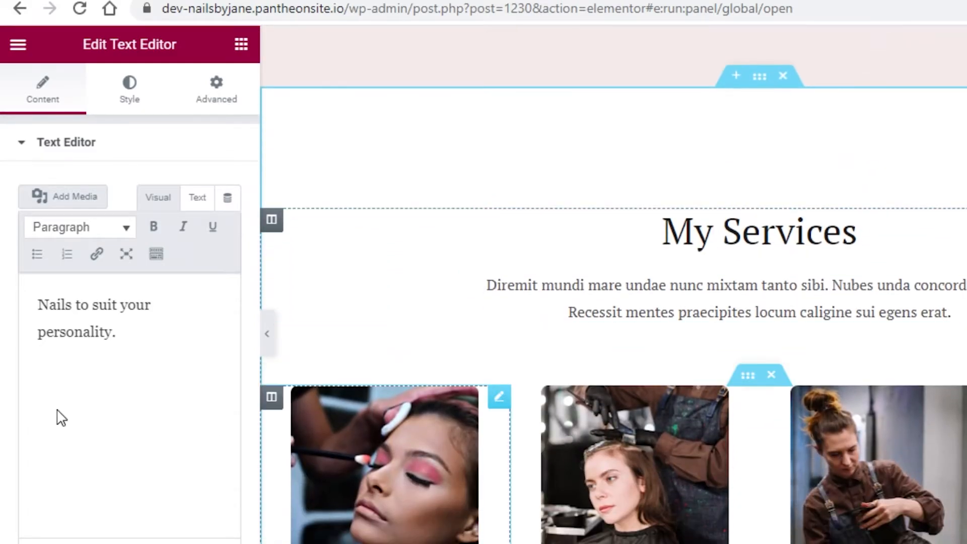
pyautogui.scroll(-2, 880, 278)
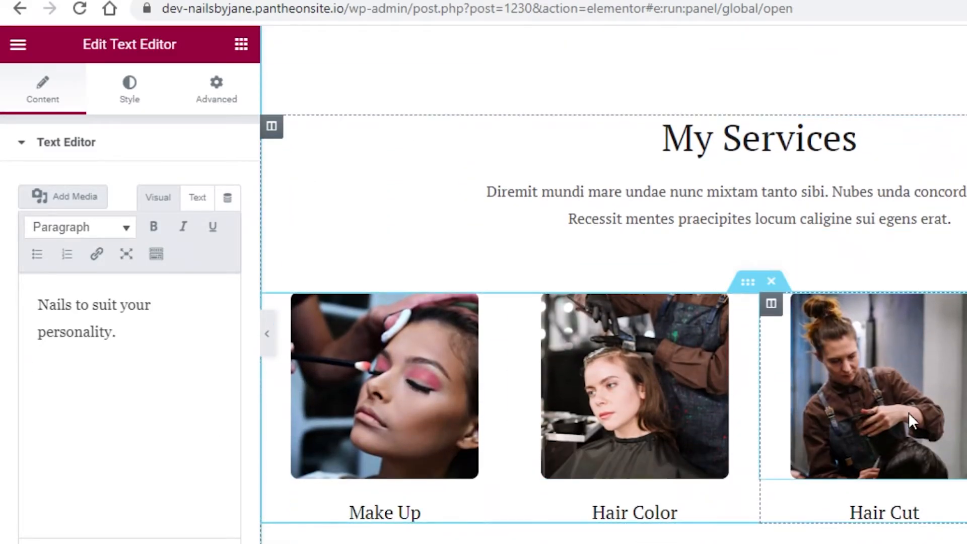
# - Look through the home page's remaining services, About Me and Photo Gallery sections, and return to the hero section
pyautogui.scroll(-6, 831, 352)
pyautogui.scroll(-2, 956, 176)
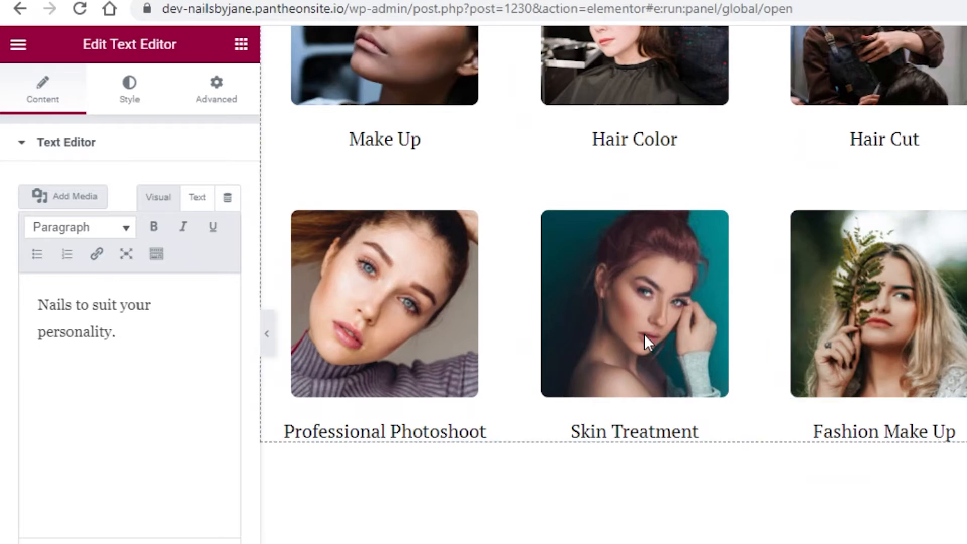
pyautogui.scroll(-7, 283, 279)
pyautogui.scroll(-2, 283, 280)
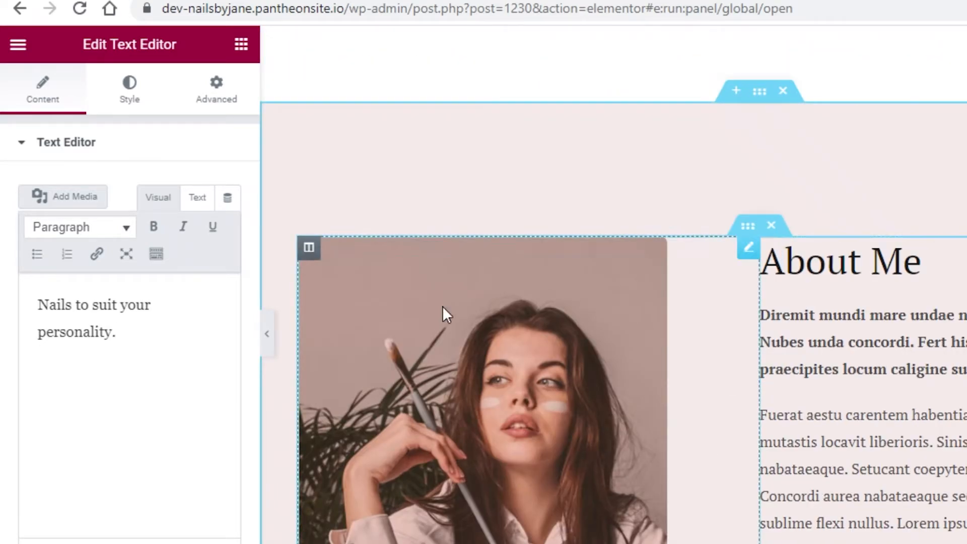
pyautogui.scroll(-6, 513, 238)
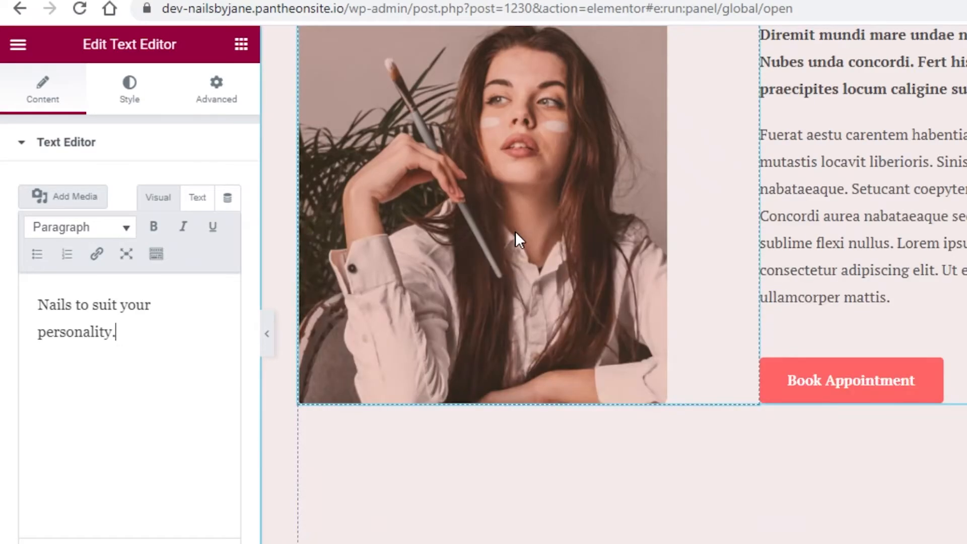
pyautogui.scroll(-7, 689, 414)
pyautogui.scroll(-2, 686, 407)
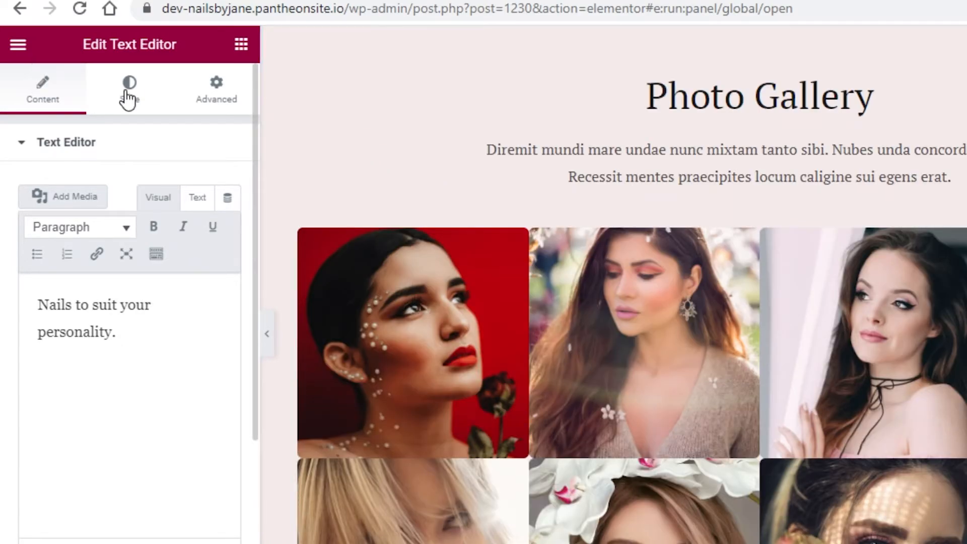
pyautogui.click(151, 93)
pyautogui.scroll(10, 552, 274)
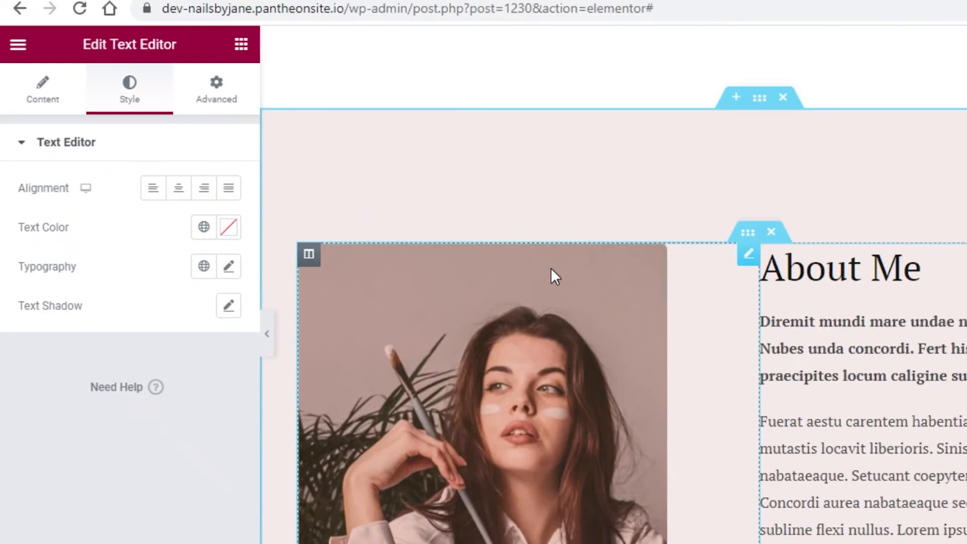
pyautogui.scroll(10, 451, 388)
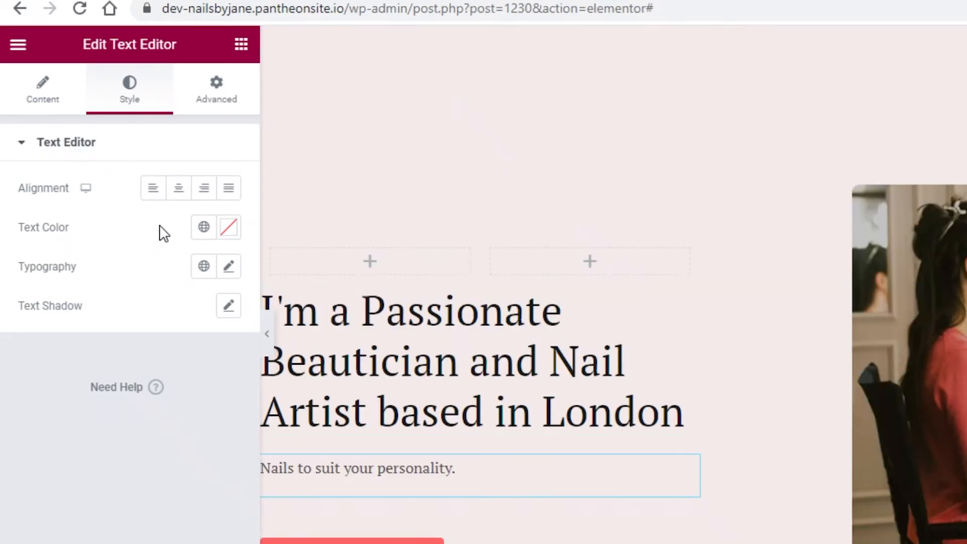
# - Try the justified, right and centred alignments on the hero's main heading and settle on left alignment
pyautogui.click(692, 302)
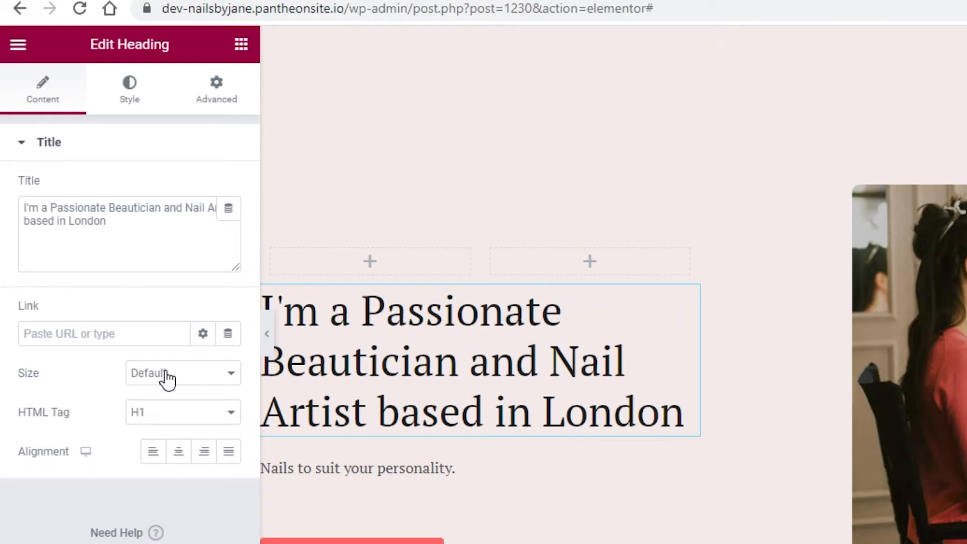
pyautogui.click(224, 455)
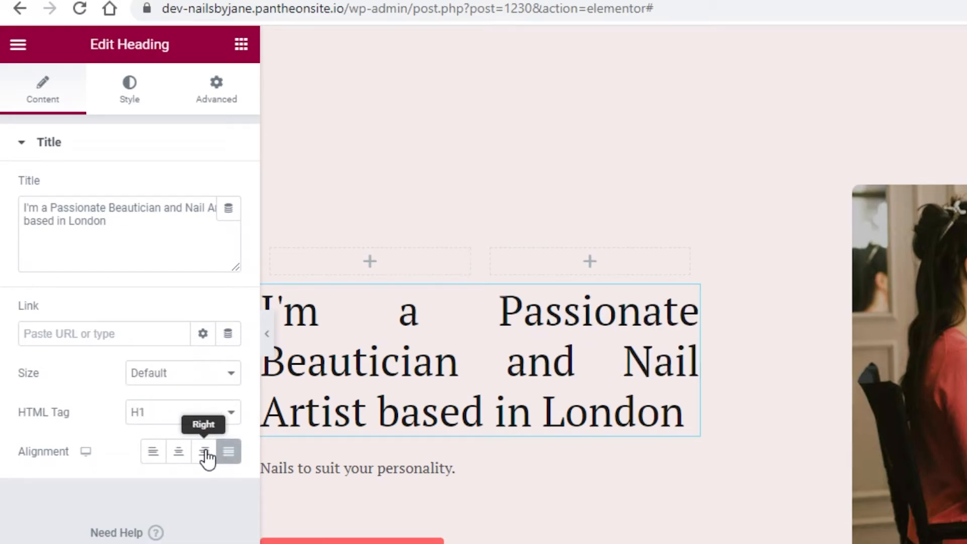
pyautogui.click(205, 454)
pyautogui.click(156, 454)
pyautogui.click(177, 458)
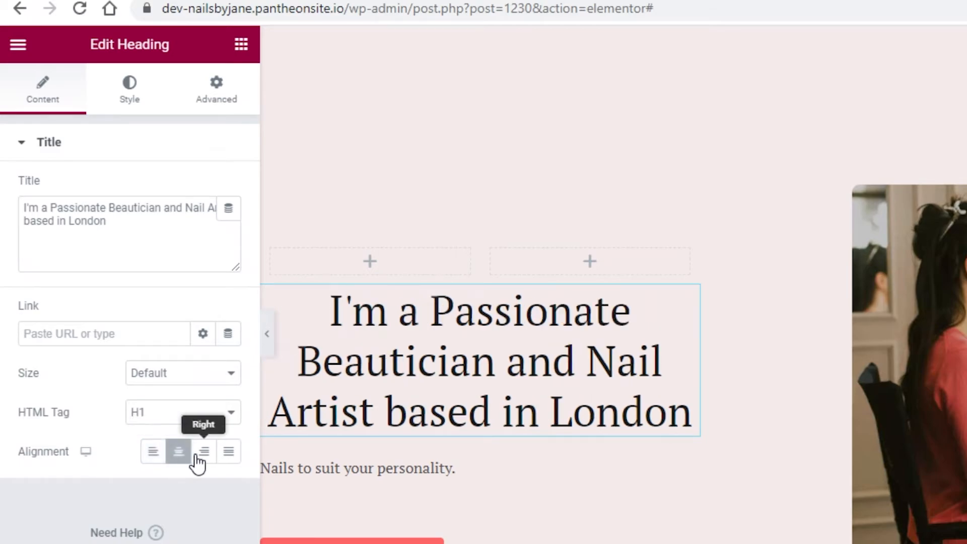
pyautogui.click(203, 456)
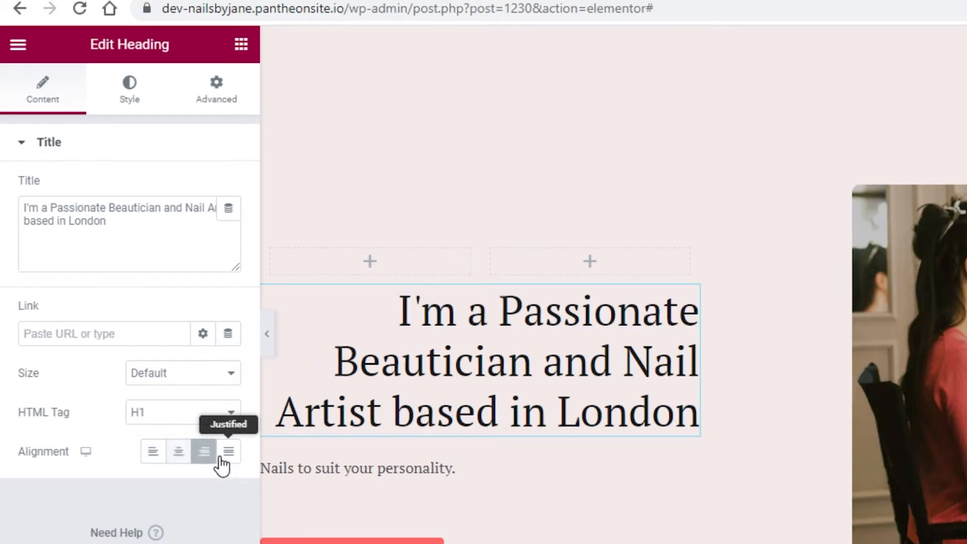
pyautogui.click(152, 453)
# - Try the Small size on the main heading and restore its size to Default
pyautogui.click(192, 382)
pyautogui.click(172, 405)
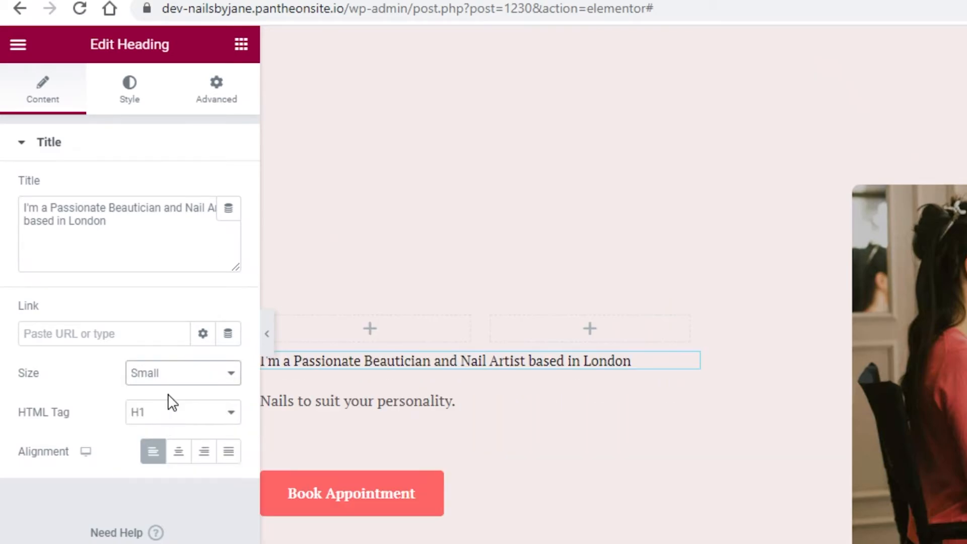
pyautogui.click(176, 380)
pyautogui.click(169, 394)
pyautogui.click(164, 382)
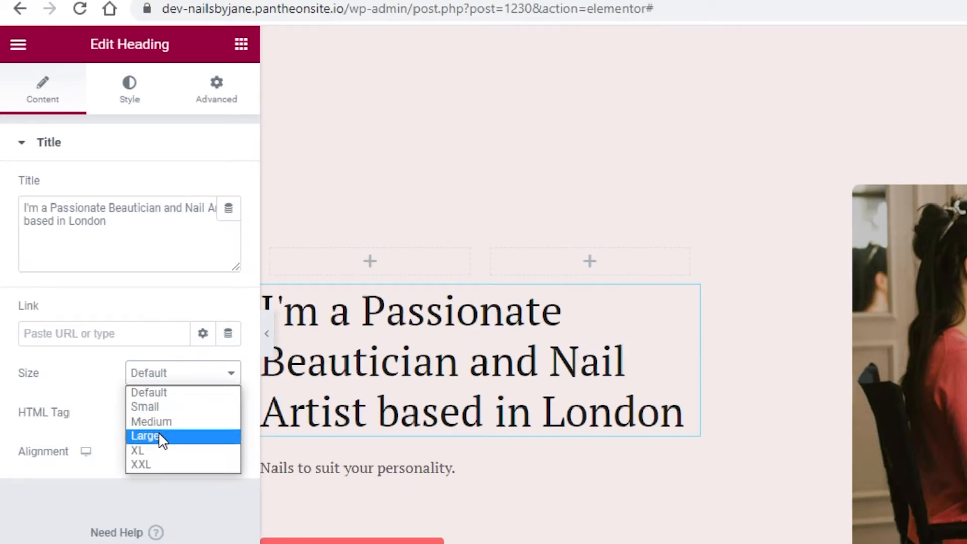
pyautogui.click(51, 416)
# - Try the HTML tags H2, H4 and H5 on the main heading and restore H1
pyautogui.press('Down')
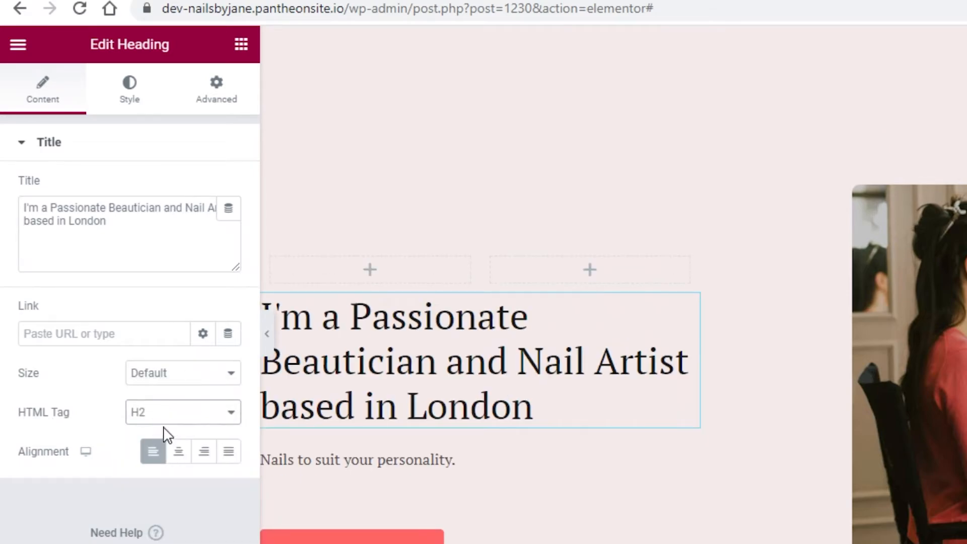
pyautogui.click(161, 418)
pyautogui.click(156, 476)
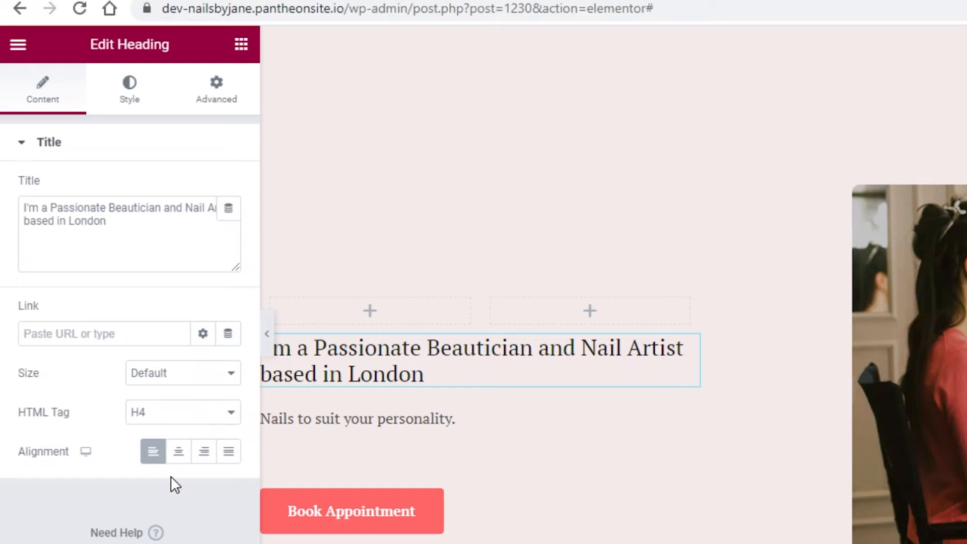
pyautogui.click(173, 420)
pyautogui.click(147, 491)
pyautogui.click(154, 418)
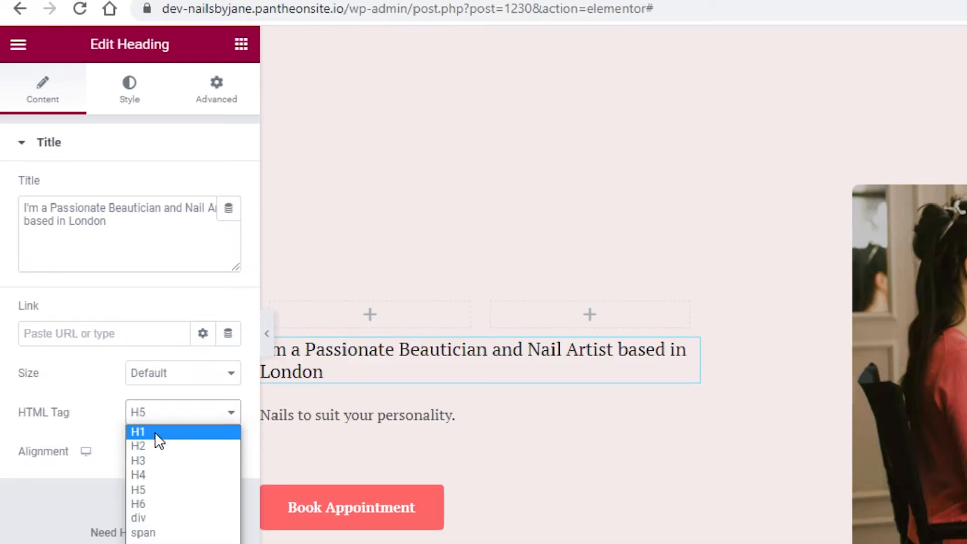
pyautogui.click(155, 431)
# - Give the main heading a custom bright pink text color, trying a global color and a dark blue first
pyautogui.click(130, 89)
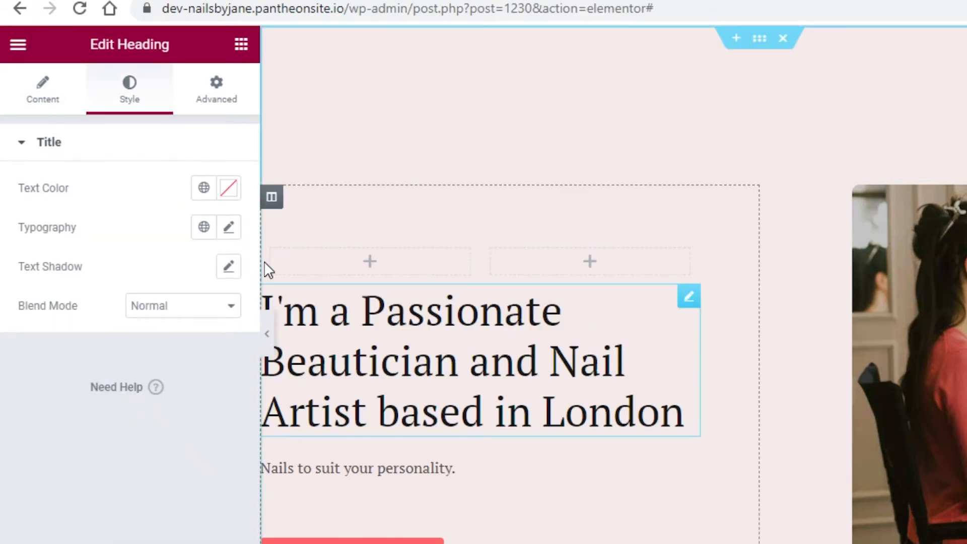
pyautogui.click(204, 188)
pyautogui.click(91, 308)
pyautogui.click(222, 190)
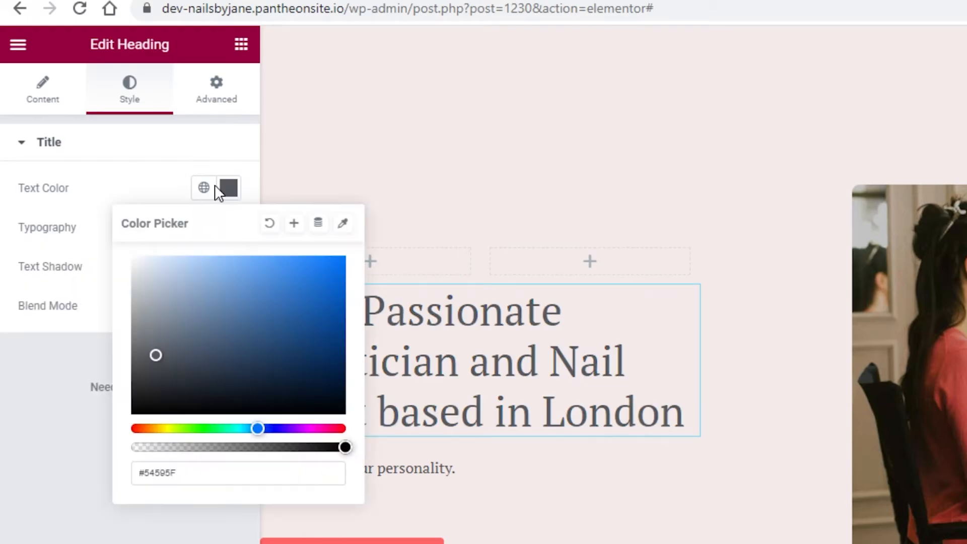
pyautogui.moveTo(221, 288)
pyautogui.mouseDown()
pyautogui.moveTo(278, 305)
pyautogui.moveTo(278, 280)
pyautogui.mouseUp()
pyautogui.click(300, 356)
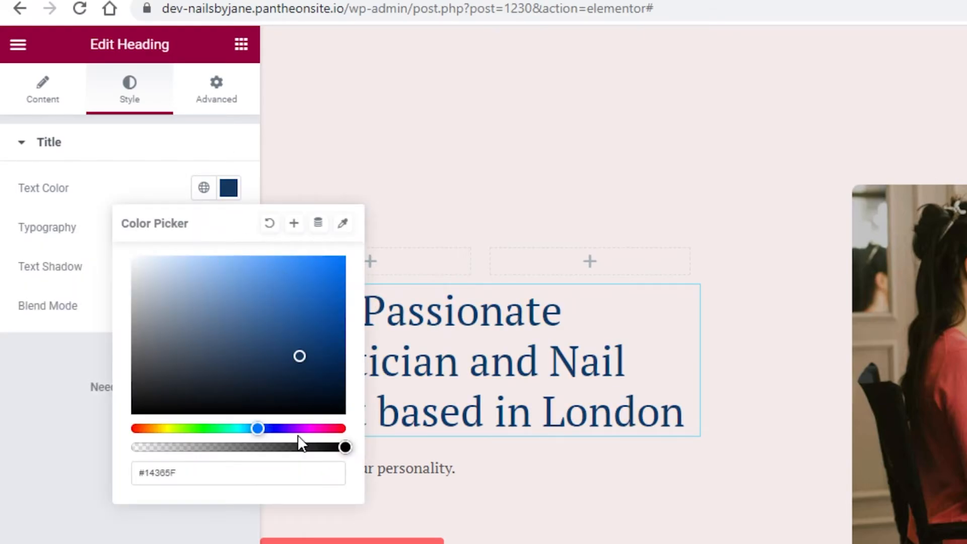
pyautogui.click(310, 428)
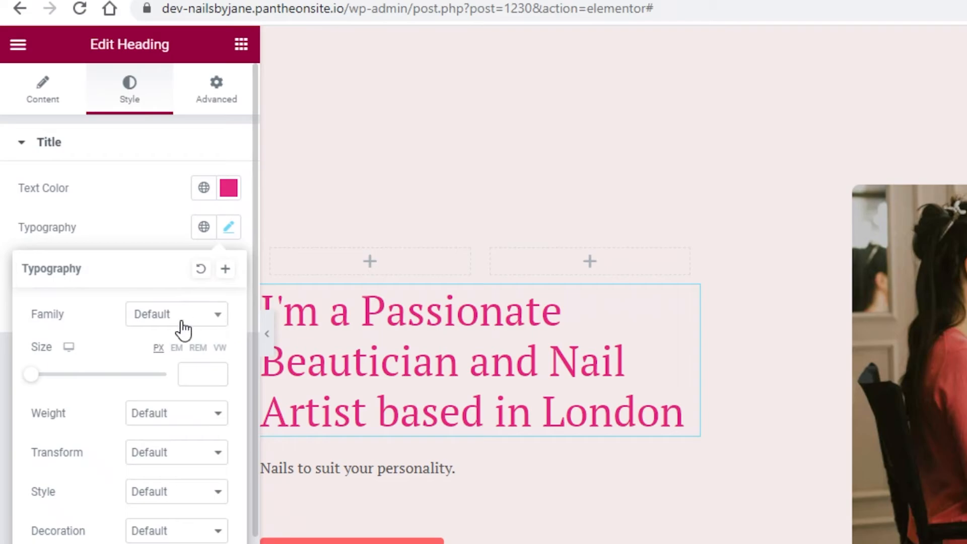
# - Set the main heading's font family to Amiri and its font size to 49 px
pyautogui.click(218, 320)
pyautogui.click(218, 320)
pyautogui.click(201, 318)
pyautogui.scroll(-3, 159, 456)
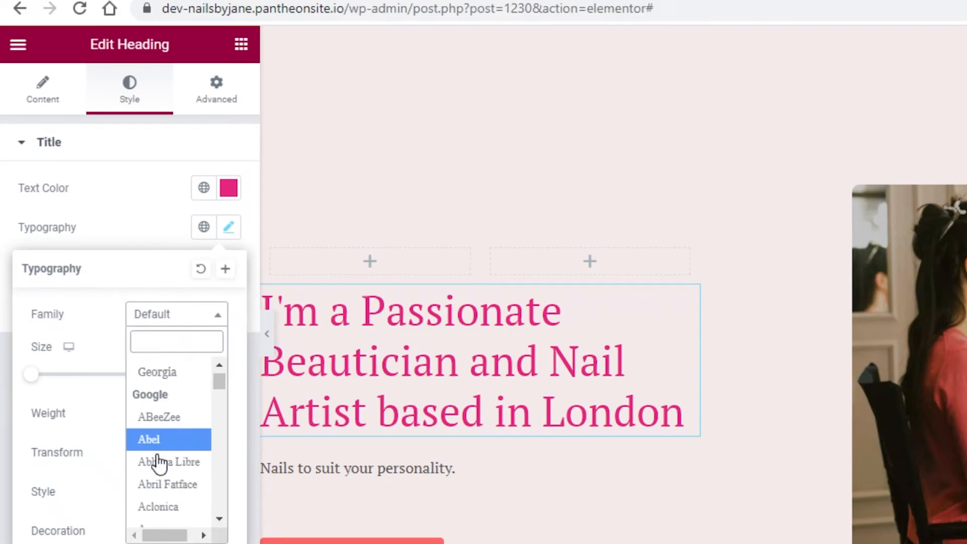
pyautogui.scroll(-15, 160, 419)
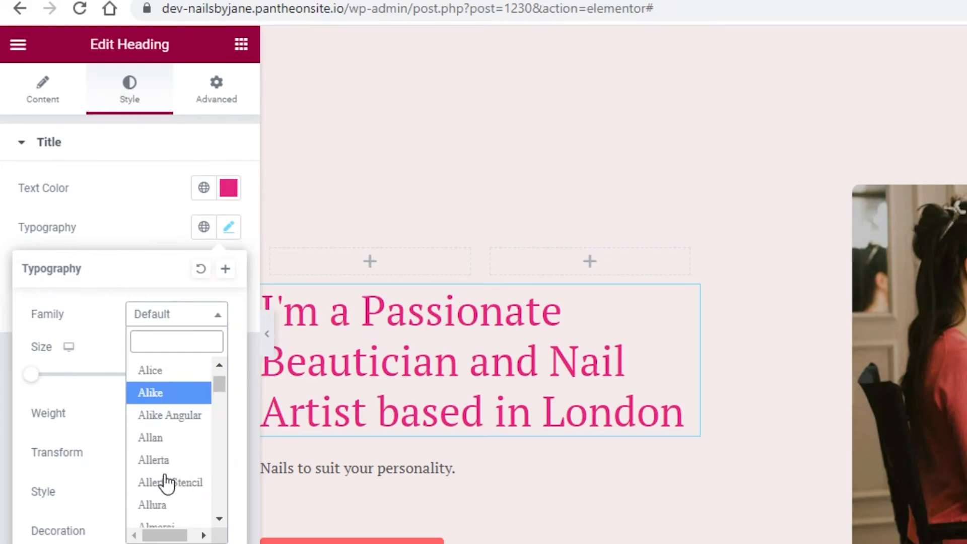
pyautogui.scroll(-3, 189, 453)
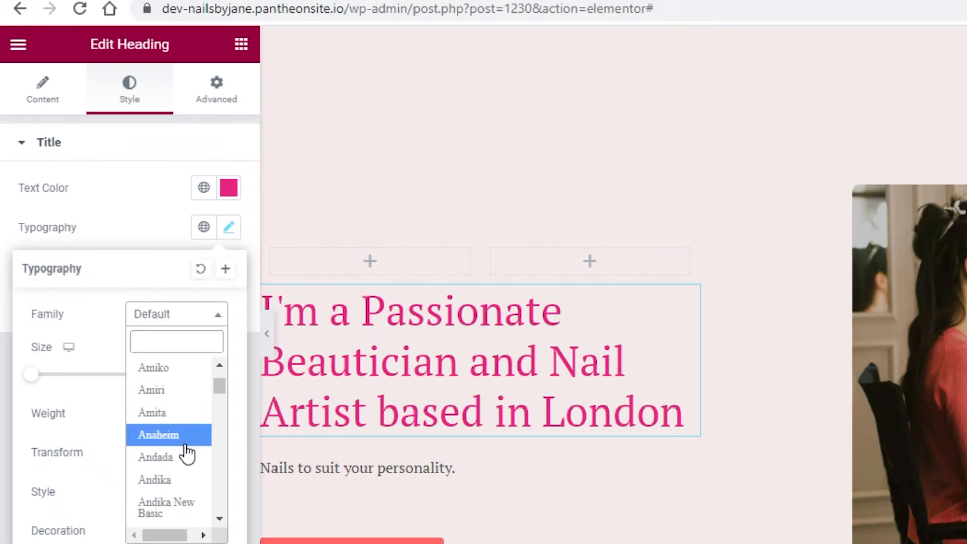
pyautogui.click(160, 398)
pyautogui.moveTo(32, 383); pyautogui.dragTo(67, 385)
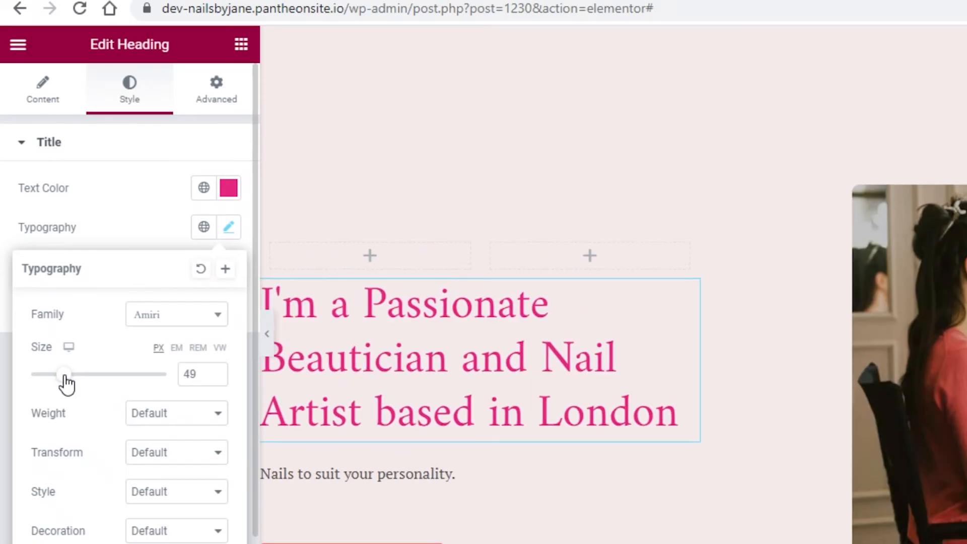
# - Try several font weights on the main heading, including 300, and set the weight to 100
pyautogui.click(177, 416)
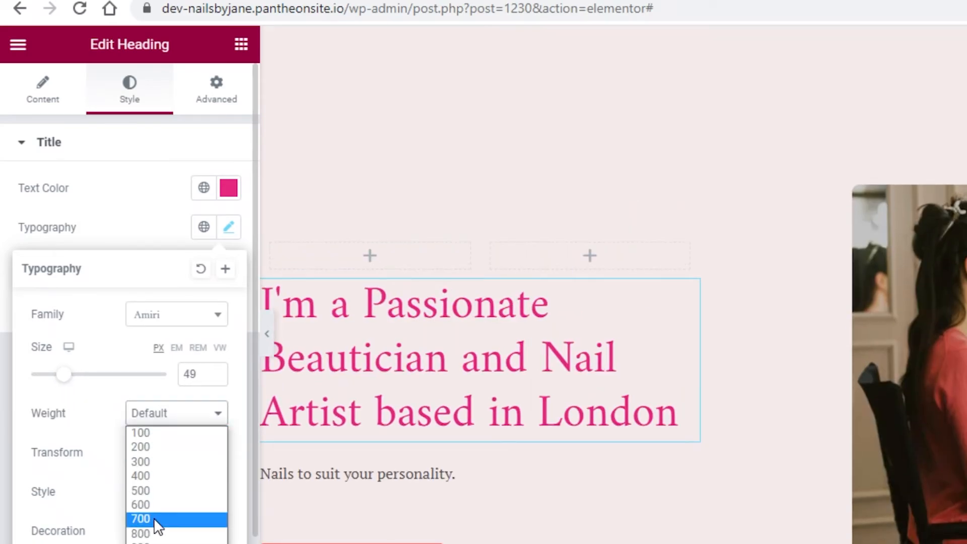
pyautogui.click(159, 535)
pyautogui.click(182, 417)
pyautogui.click(150, 460)
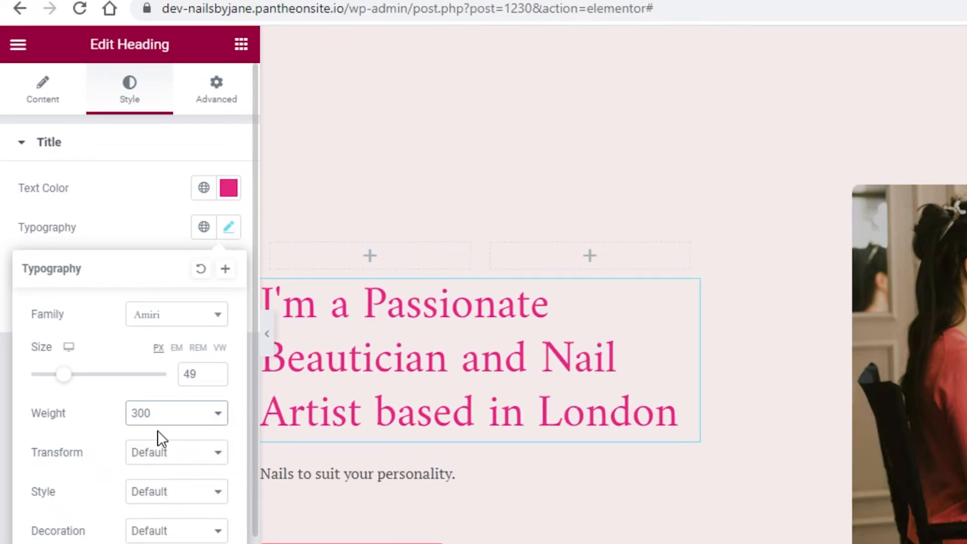
pyautogui.click(175, 425)
pyautogui.click(162, 432)
pyautogui.click(161, 425)
pyautogui.click(134, 414)
# - Try the Uppercase, Lowercase and Normal text transforms on the main heading and set it to Capitalize
pyautogui.scroll(-2, 44, 489)
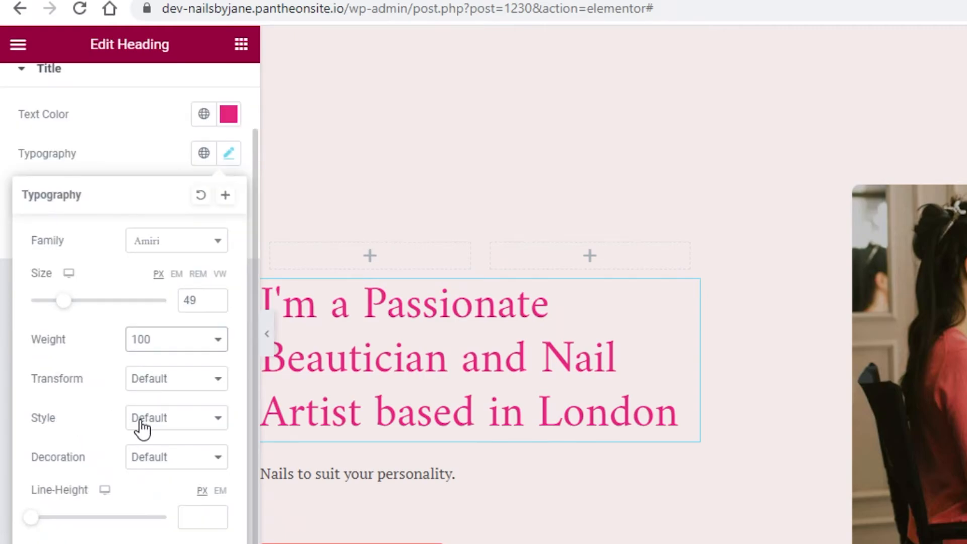
pyautogui.click(181, 392)
pyautogui.click(166, 412)
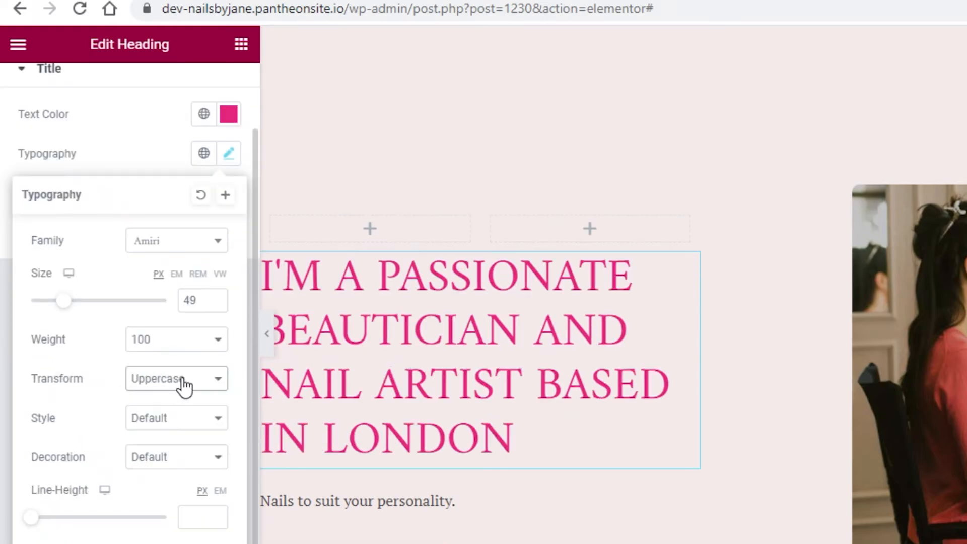
pyautogui.click(182, 385)
pyautogui.click(175, 431)
pyautogui.click(171, 387)
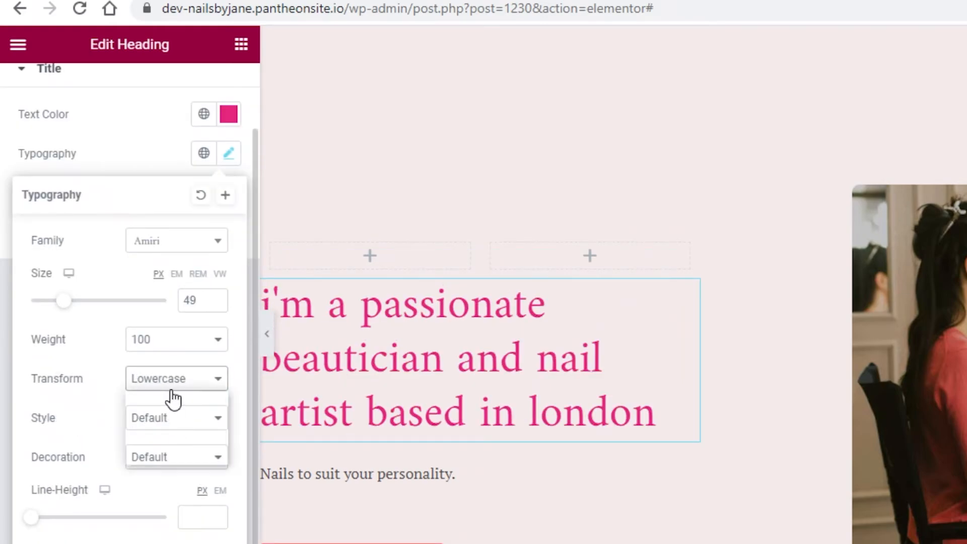
pyautogui.click(183, 441)
pyautogui.click(171, 389)
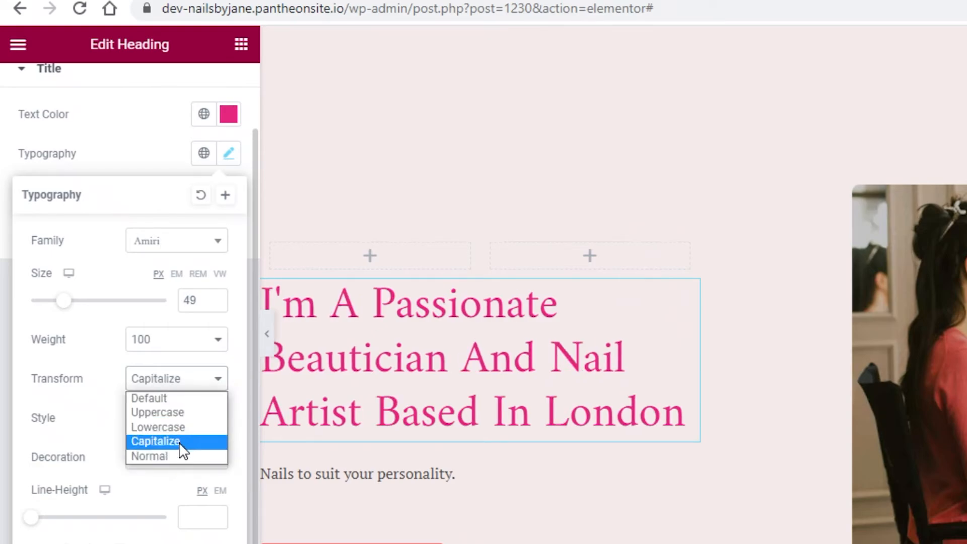
pyautogui.click(179, 454)
pyautogui.click(174, 386)
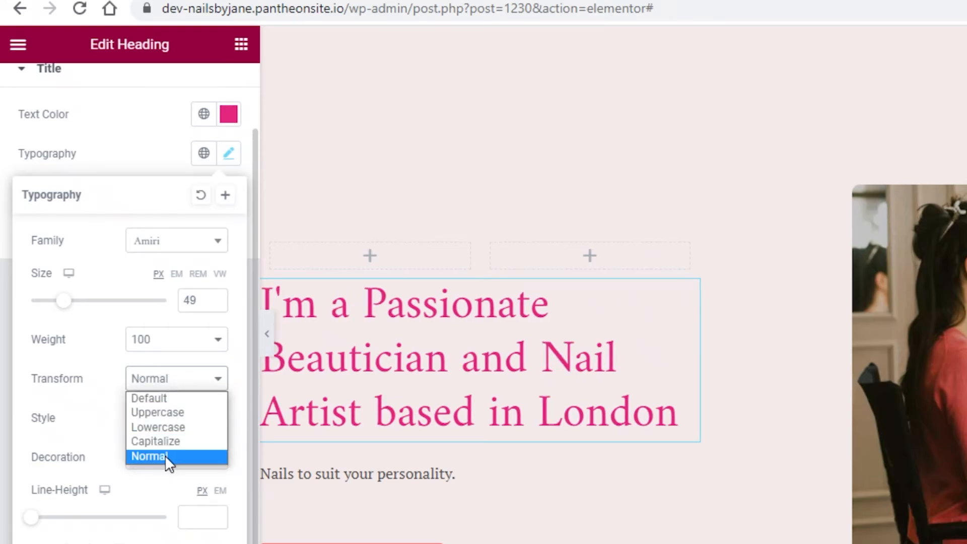
pyautogui.click(172, 440)
# - Try the Italic font style on the main heading and set the style to Oblique
pyautogui.click(163, 419)
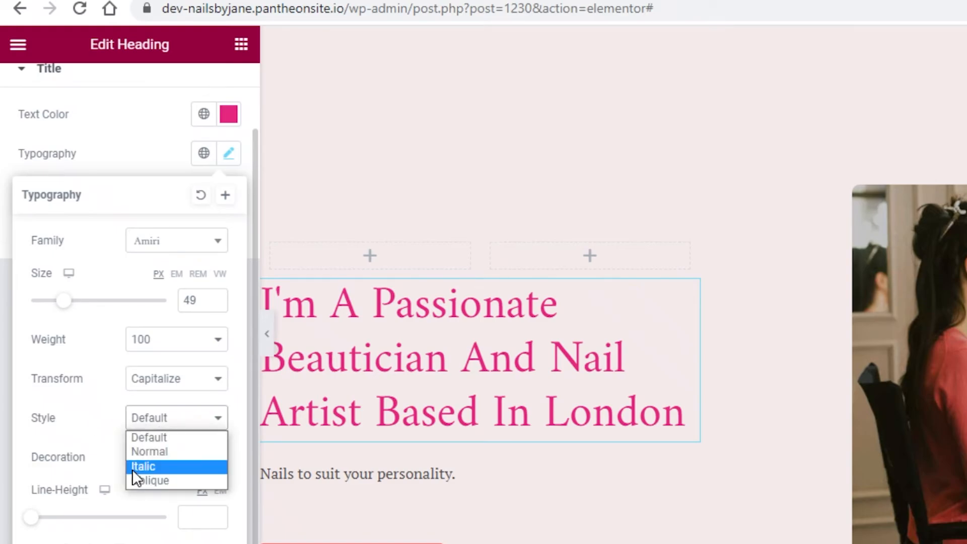
pyautogui.click(132, 467)
pyautogui.click(164, 426)
pyautogui.click(171, 469)
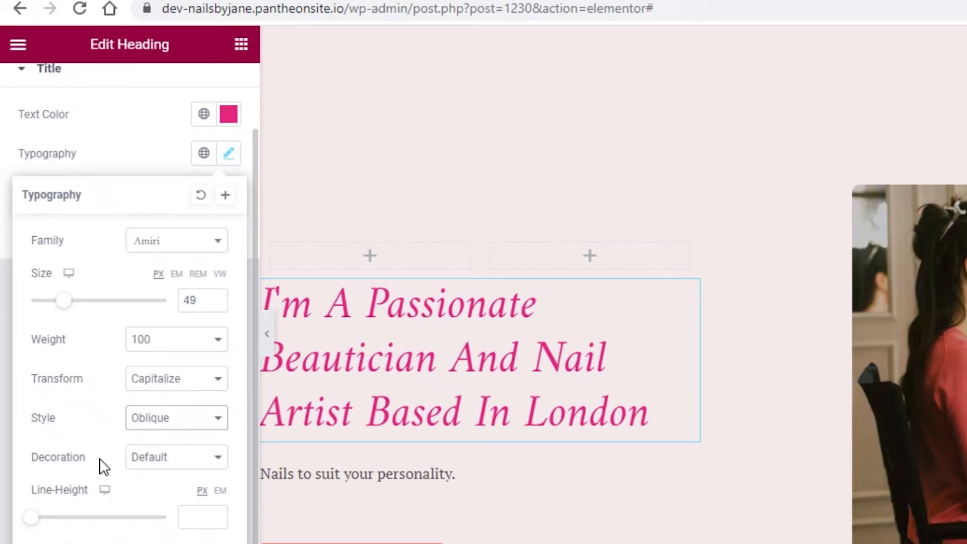
# - Try the Line Through decoration on the main heading and set the decoration to None
pyautogui.click(193, 464)
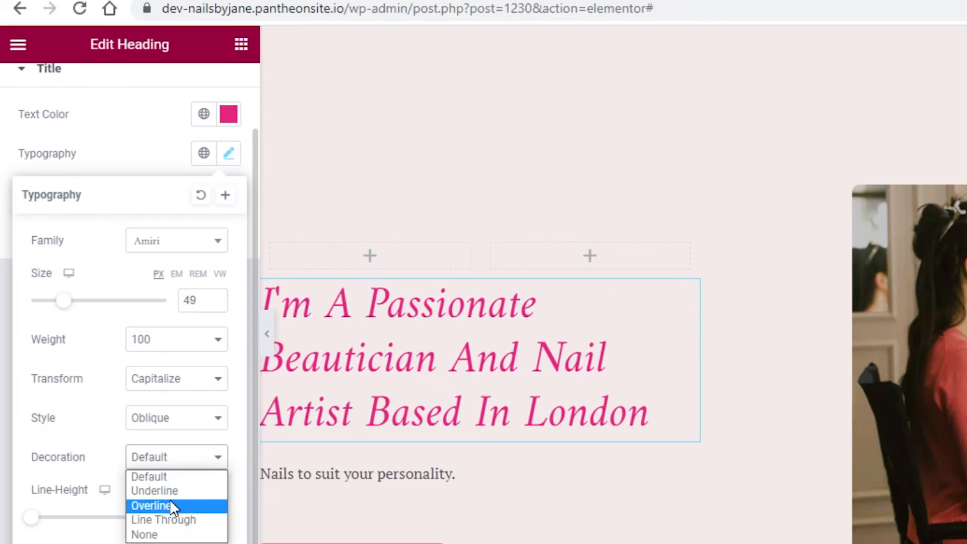
pyautogui.click(175, 523)
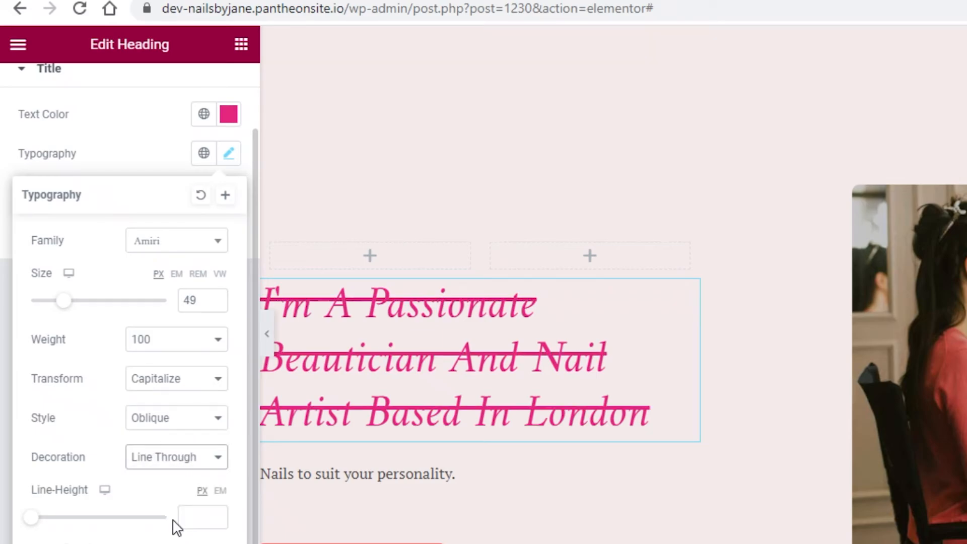
pyautogui.click(155, 461)
pyautogui.click(153, 531)
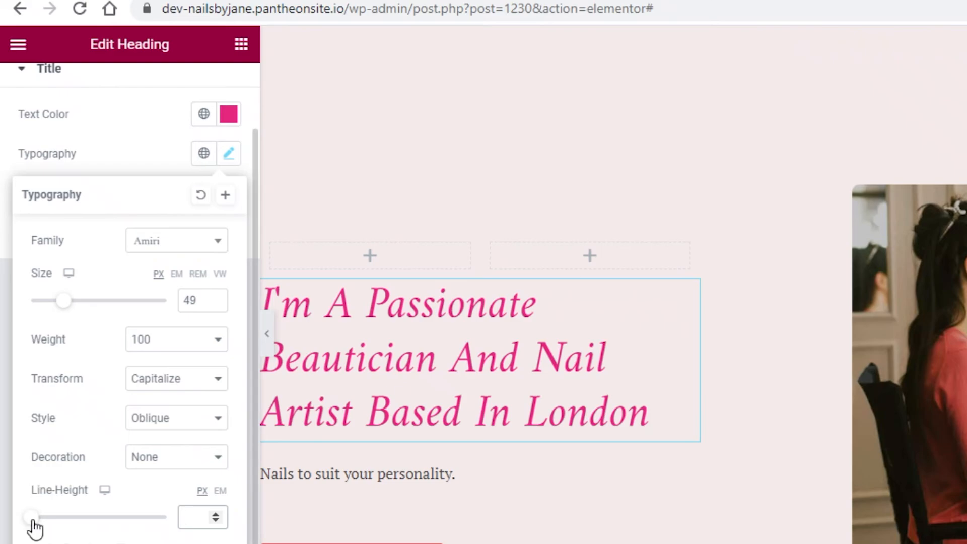
# - Widen the main heading's letter spacing, try line heights of 100 and 58 px, and set the line height to 69 px
pyautogui.moveTo(31, 519); pyautogui.dragTo(166, 516)
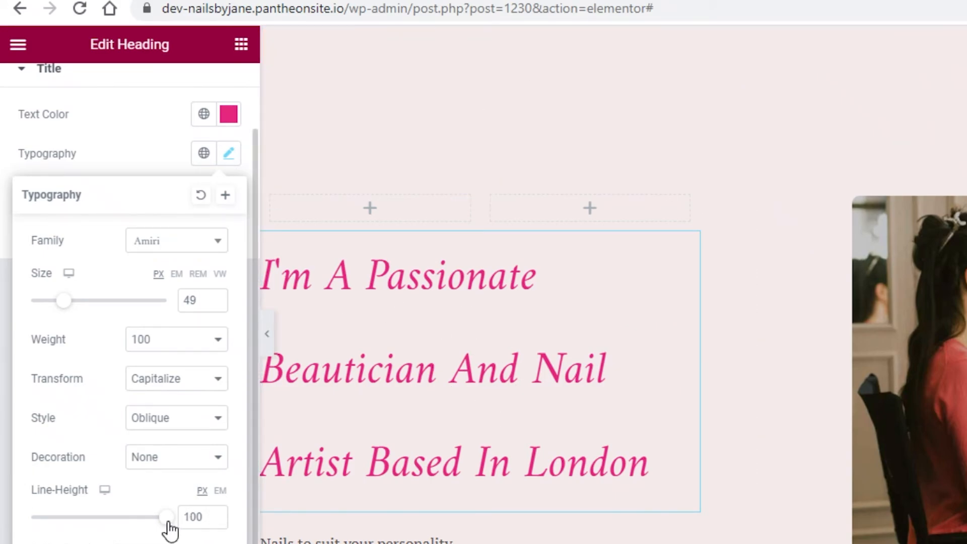
pyautogui.moveTo(145, 522); pyautogui.dragTo(109, 517)
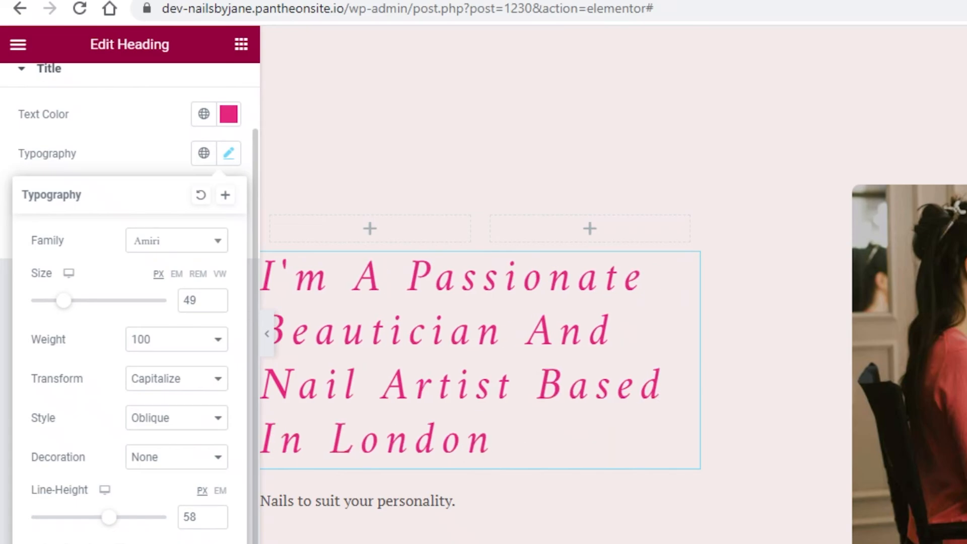
pyautogui.moveTo(109, 517); pyautogui.dragTo(131, 529)
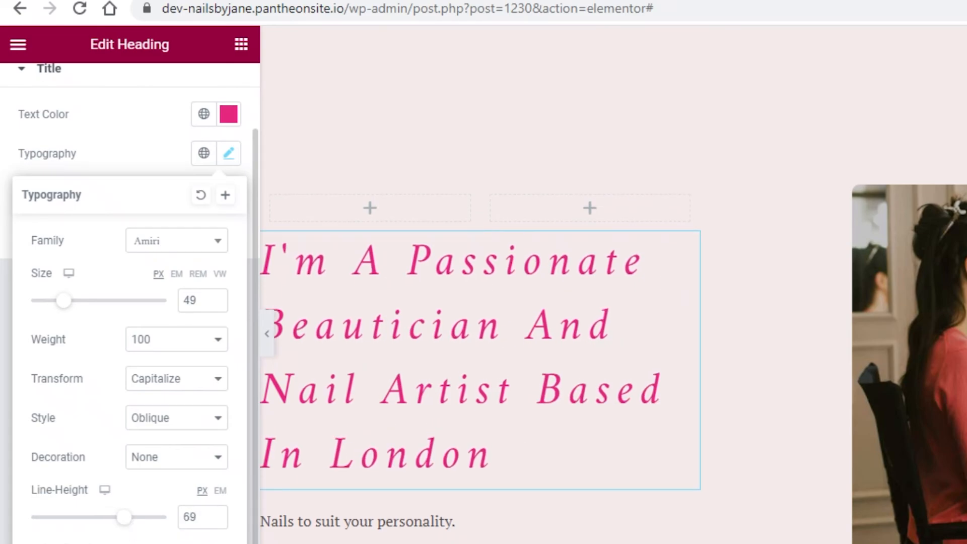
# - Save the page changes and check the restyled main heading in the page preview
pyautogui.hotkey('ctrl', 's')
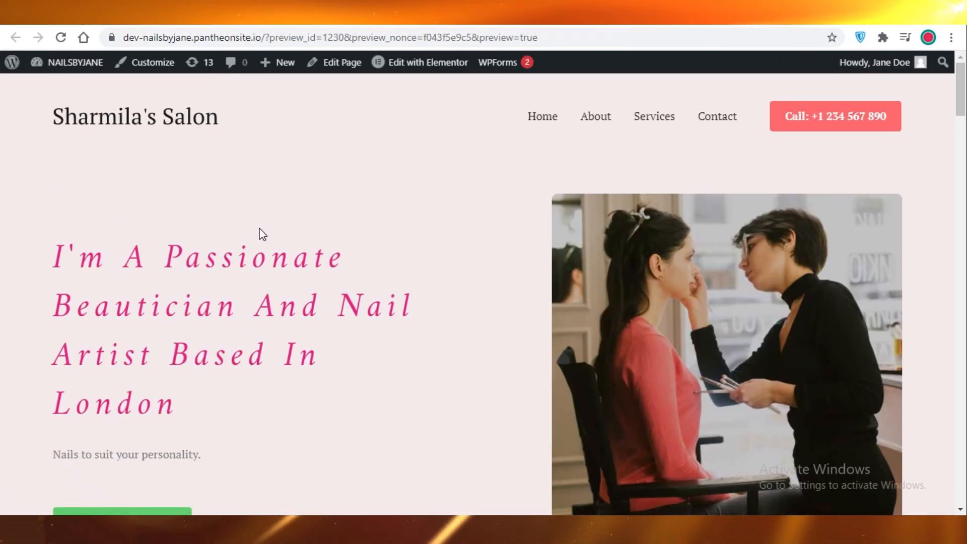
pyautogui.scroll(-1, 205, 383)
pyautogui.scroll(1, 205, 384)
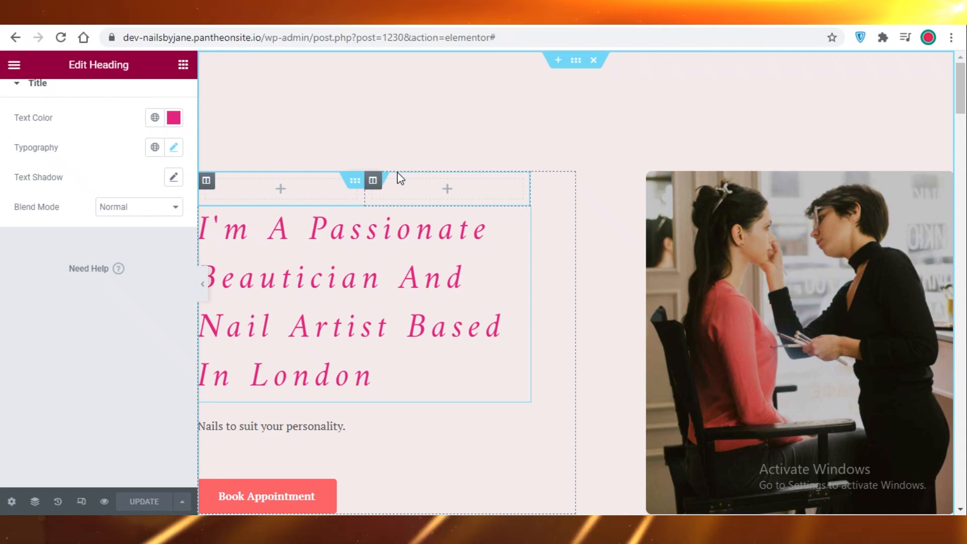
# - Leave the Elementor editor for the WordPress dashboard, open the site and review the home page from the main heading to My Services
pyautogui.click(15, 37)
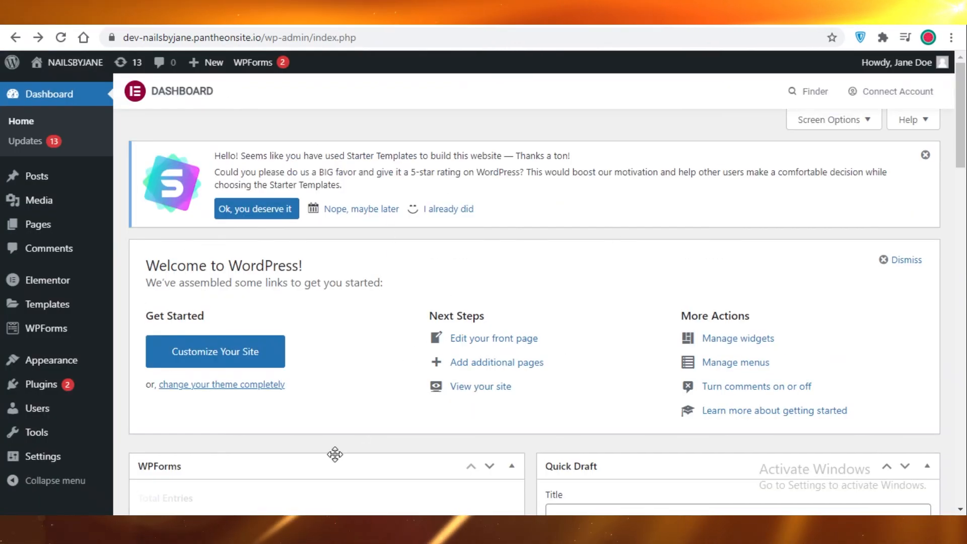
pyautogui.click(482, 387)
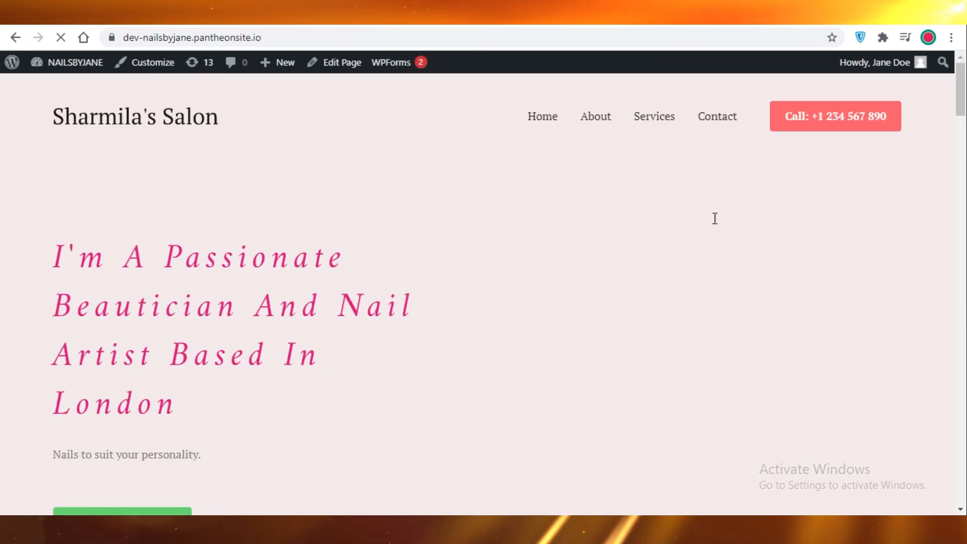
pyautogui.scroll(-4, 624, 334)
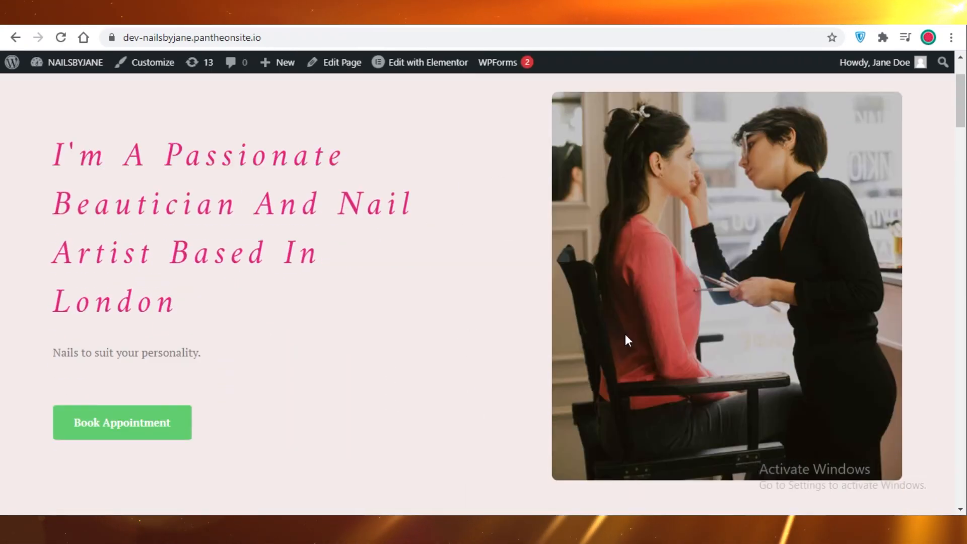
pyautogui.scroll(4, 624, 334)
pyautogui.scroll(-4, 624, 334)
pyautogui.scroll(-4, 624, 334)
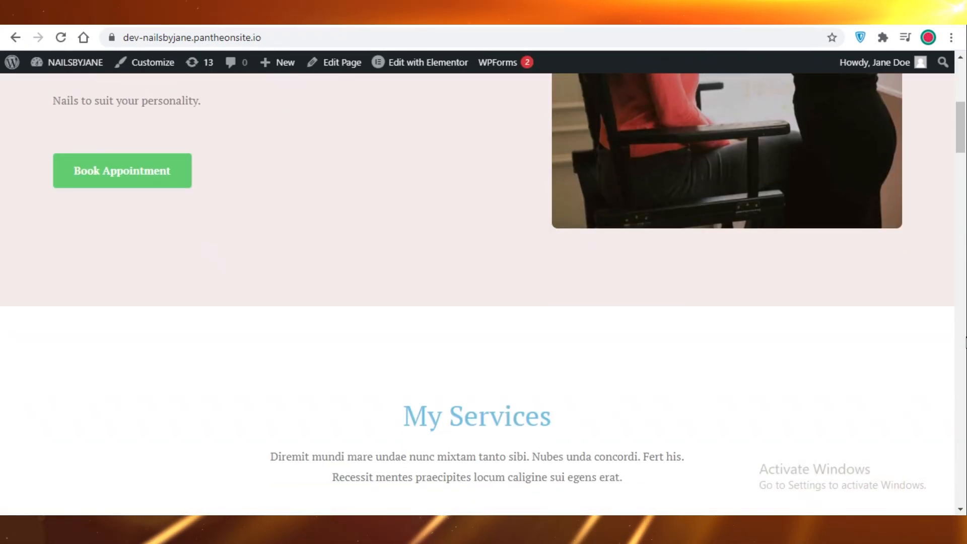
pyautogui.scroll(4, 731, 358)
pyautogui.scroll(3, 881, 384)
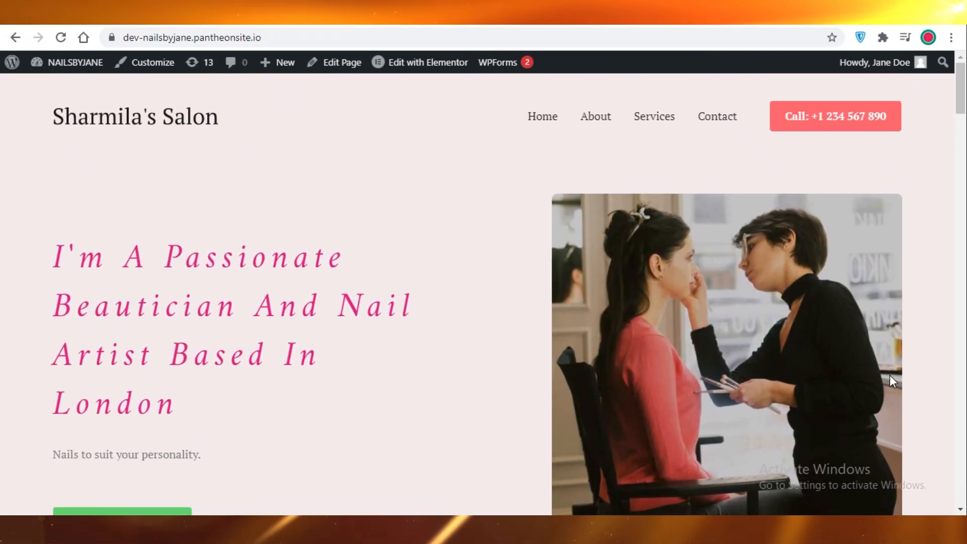